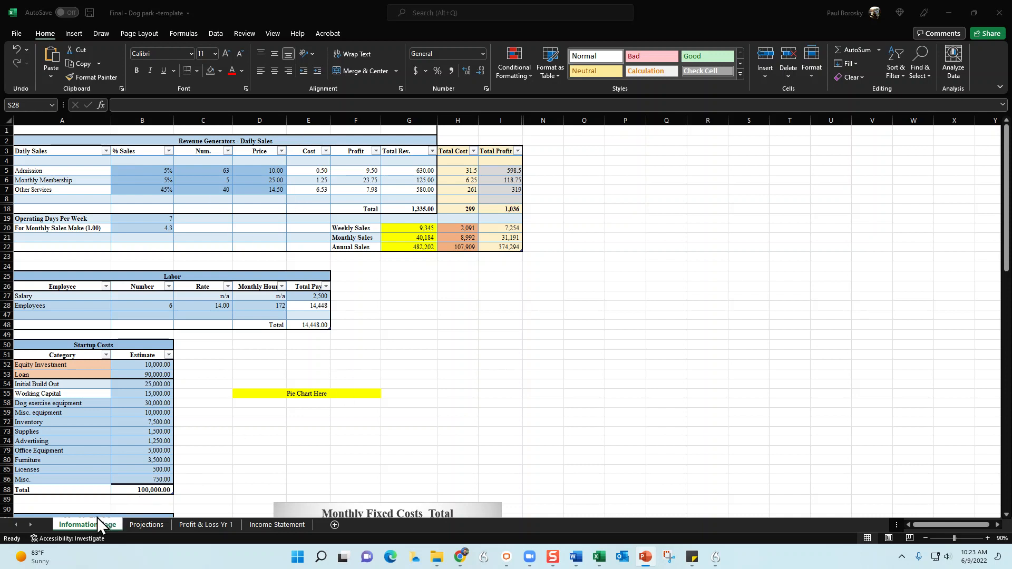
Step: Look through the Projections, Profit & Loss Yr 1 and Income Statement sheets and return to the Information Page
left_click(147, 524)
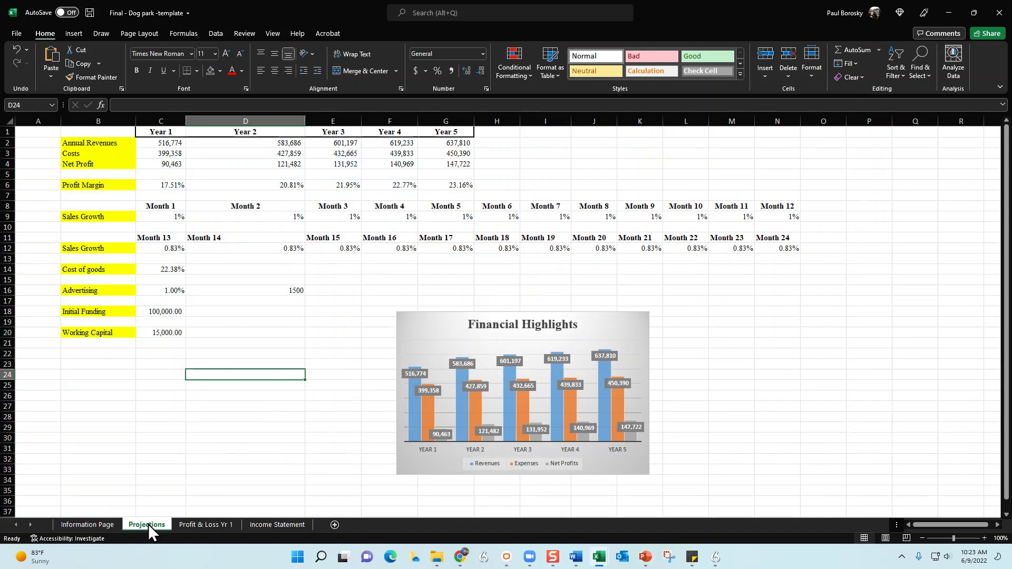
left_click(201, 522)
left_click(267, 526)
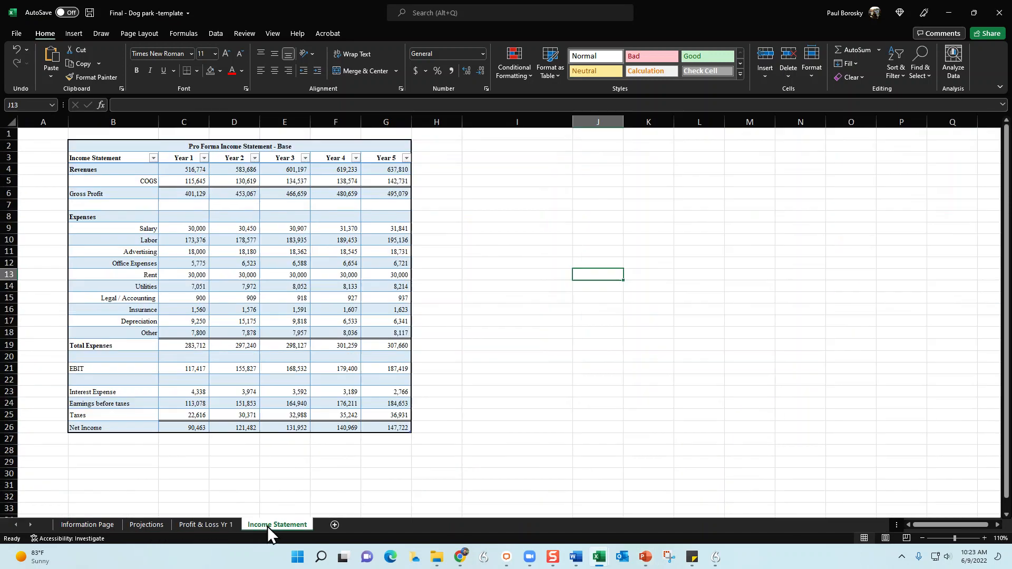
left_click(86, 520)
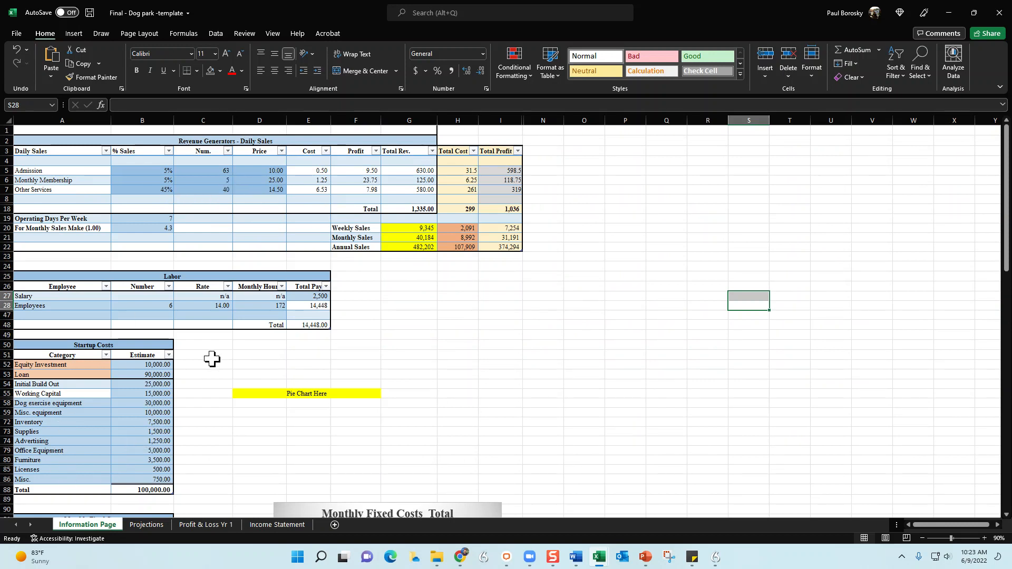
left_click(204, 525)
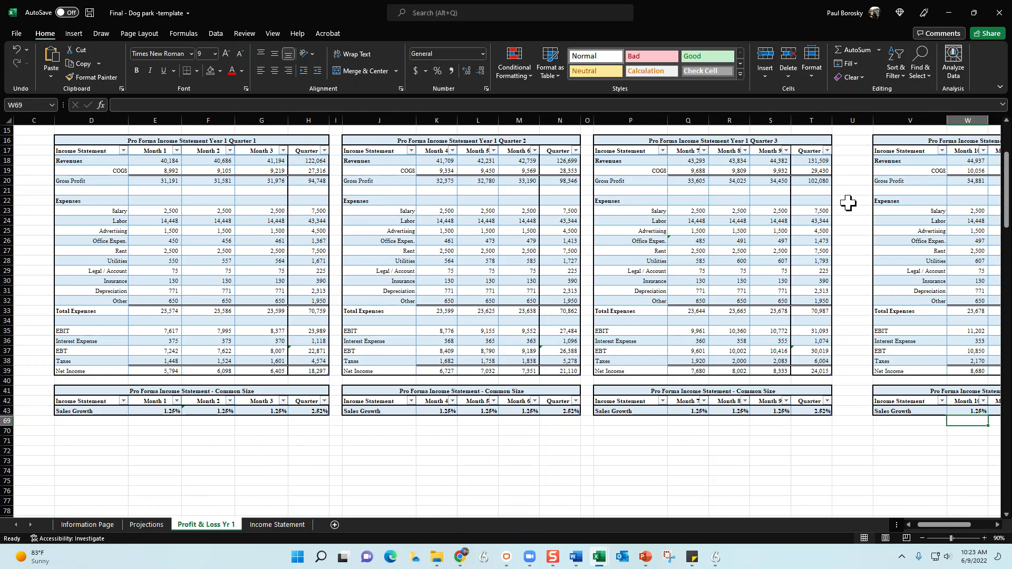
left_click(260, 524)
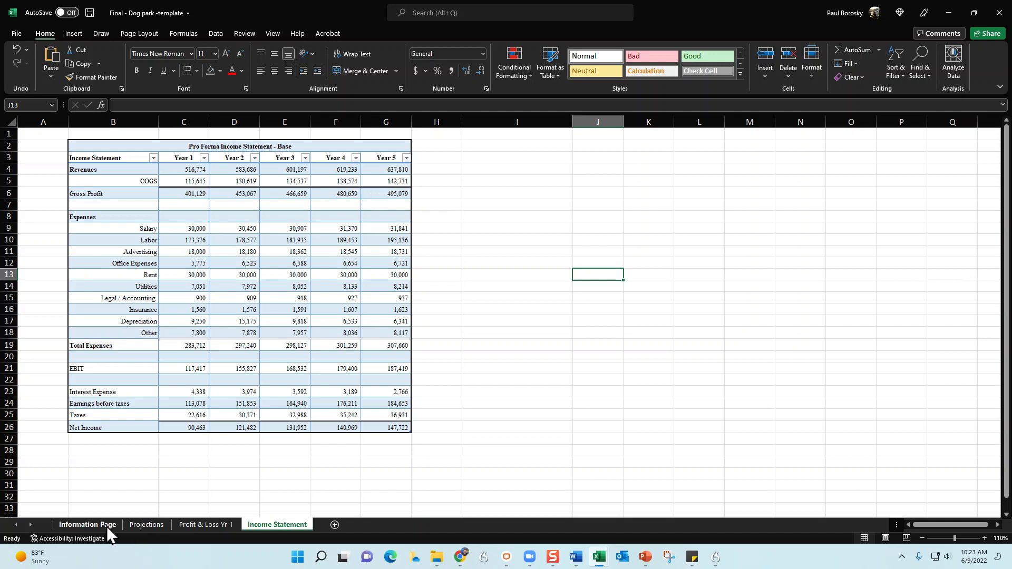
left_click(86, 525)
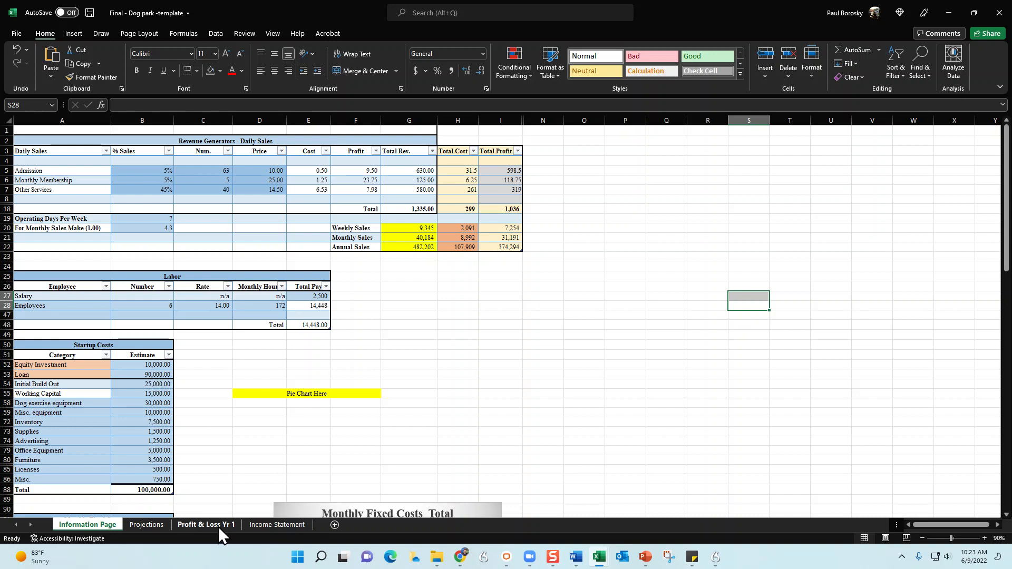
Step: Review the Information Page sections from daily sales, labor and startup costs through fixed costs, growth rates and loan information
left_click(365, 367)
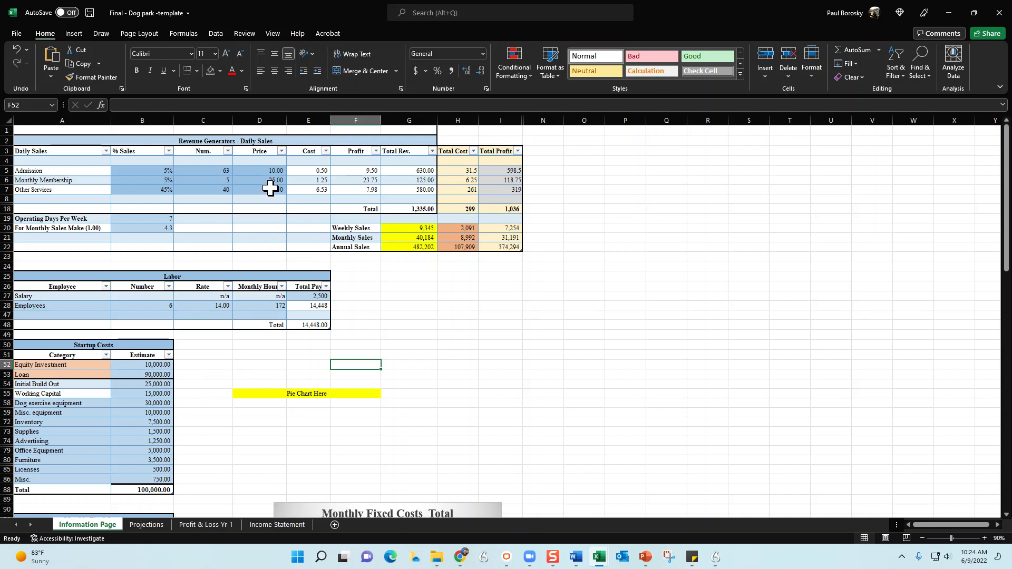
left_click_drag(269, 141, 268, 246)
left_click_drag(194, 273, 177, 316)
left_click(129, 348)
scroll(130, 337, "down", 7)
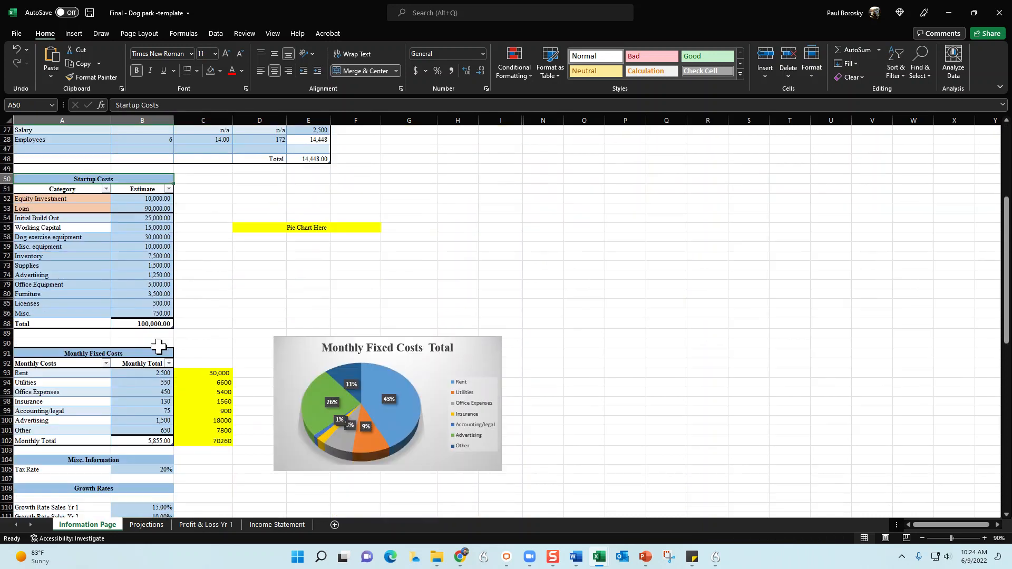
left_click(131, 314)
scroll(133, 315, "down", 3)
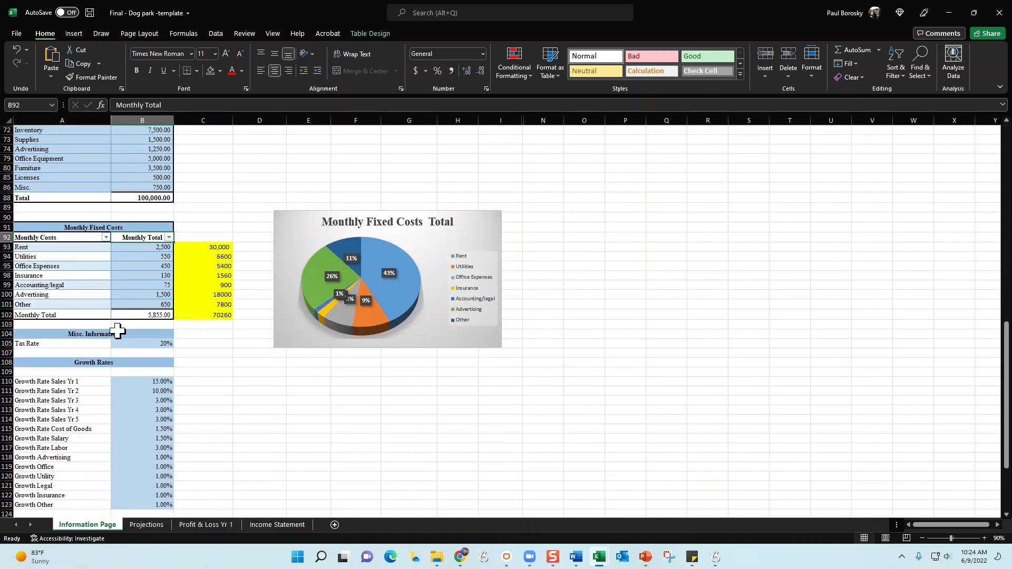
left_click(129, 334)
left_click(129, 363)
scroll(138, 356, "down", 5)
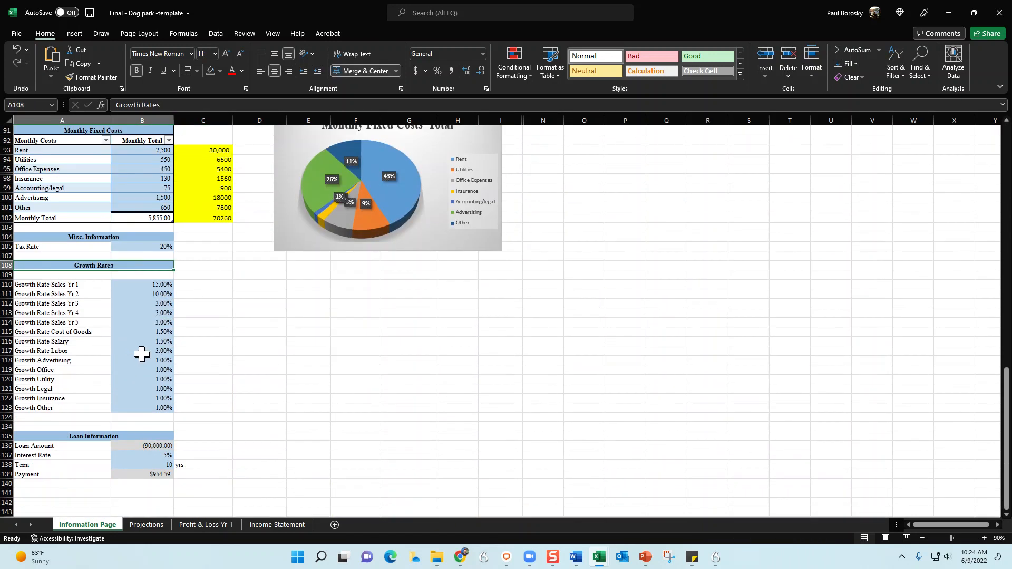
left_click(126, 386)
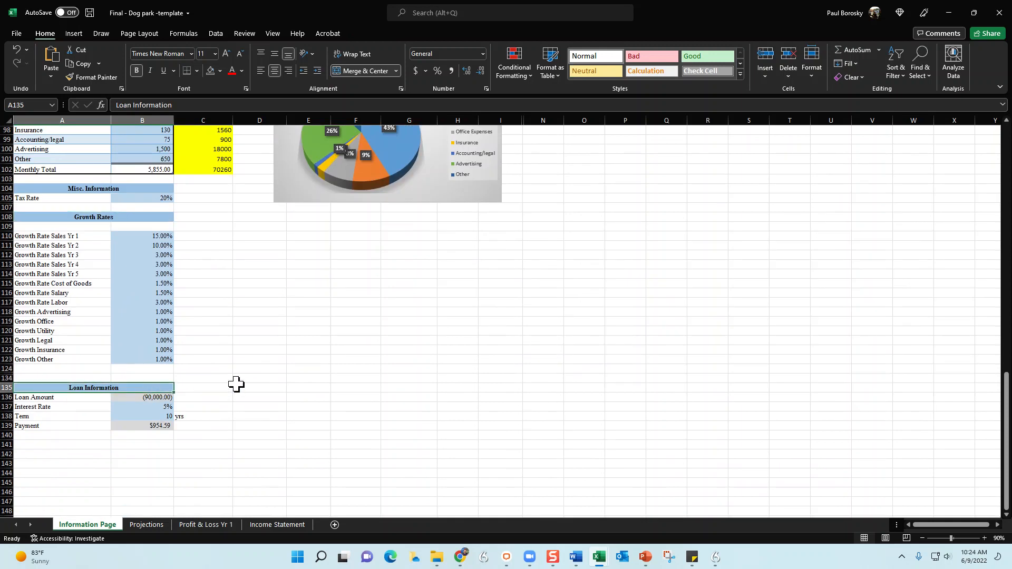
scroll(236, 384, "up", 15)
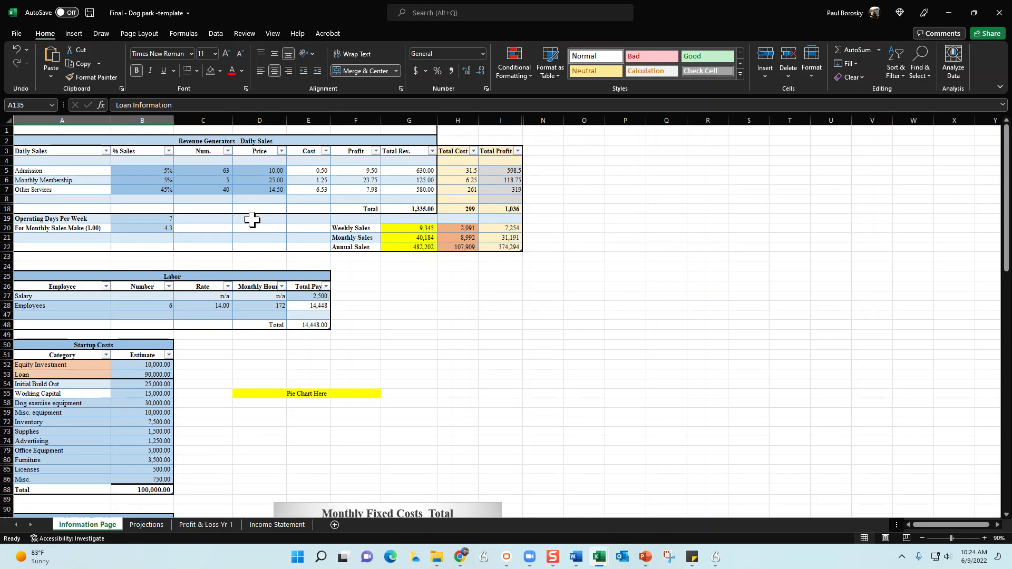
Step: Examine the blue sales inputs and the Admission row's number, price, % sales and cost formula, plus the Monthly Membership number
left_click(203, 235)
left_click_drag(163, 173, 257, 189)
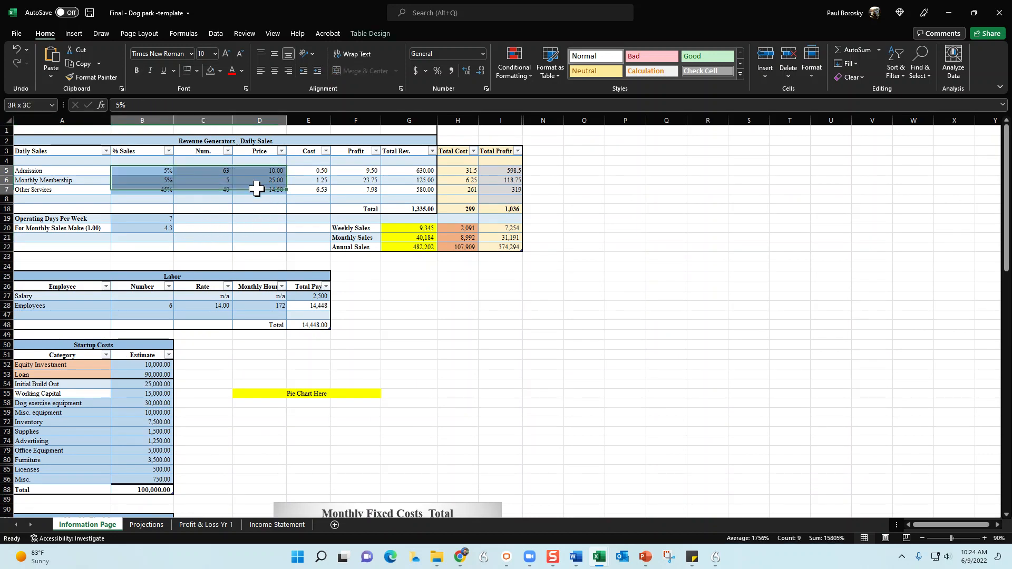
left_click(196, 257)
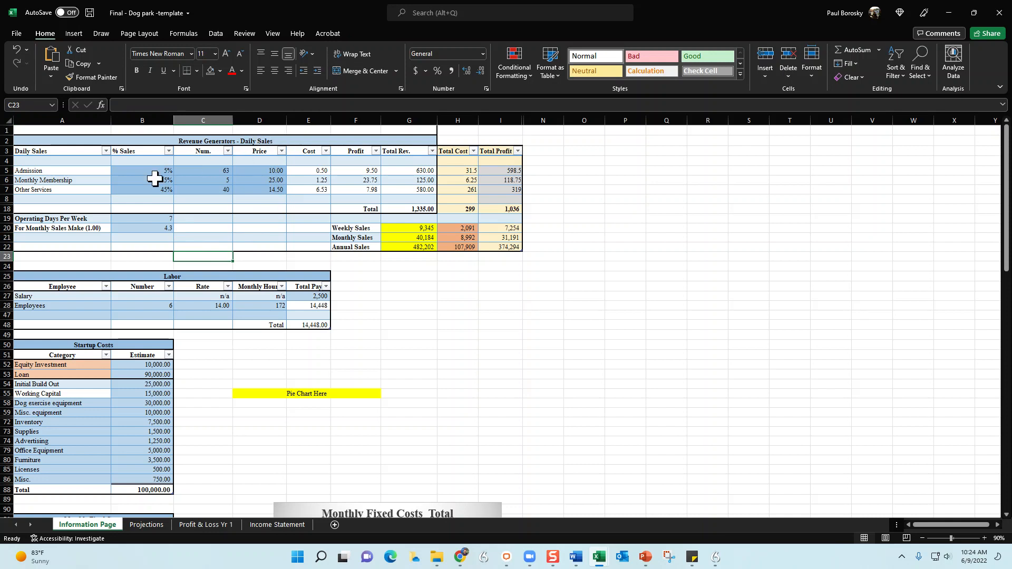
left_click(70, 181)
left_click(80, 191)
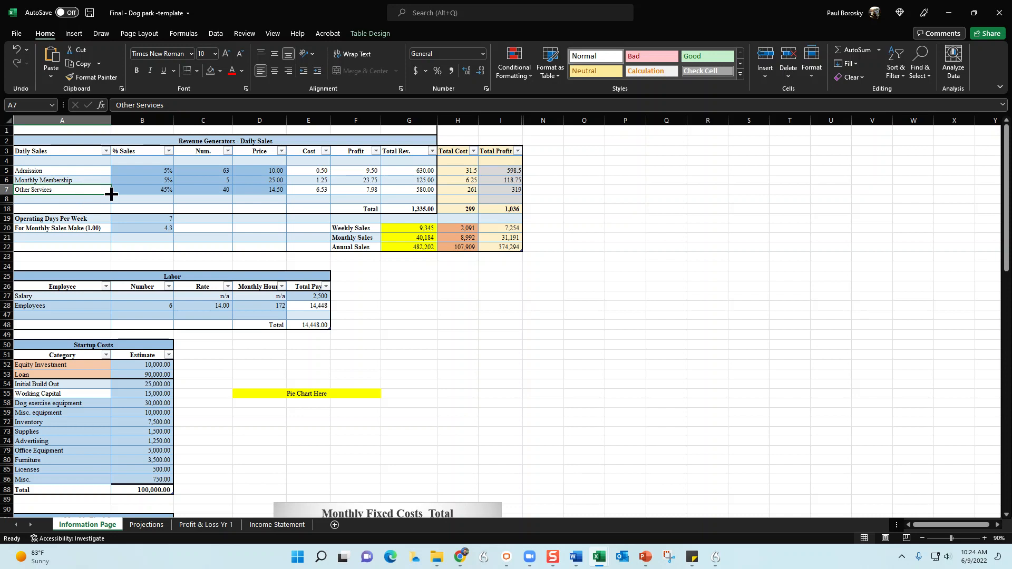
left_click(220, 170)
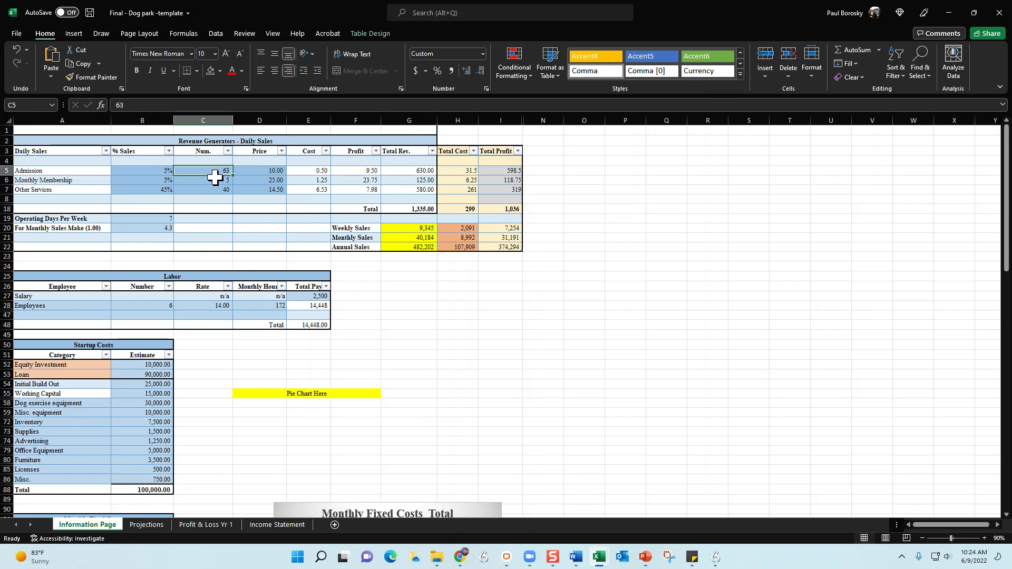
left_click(268, 179)
left_click(270, 169)
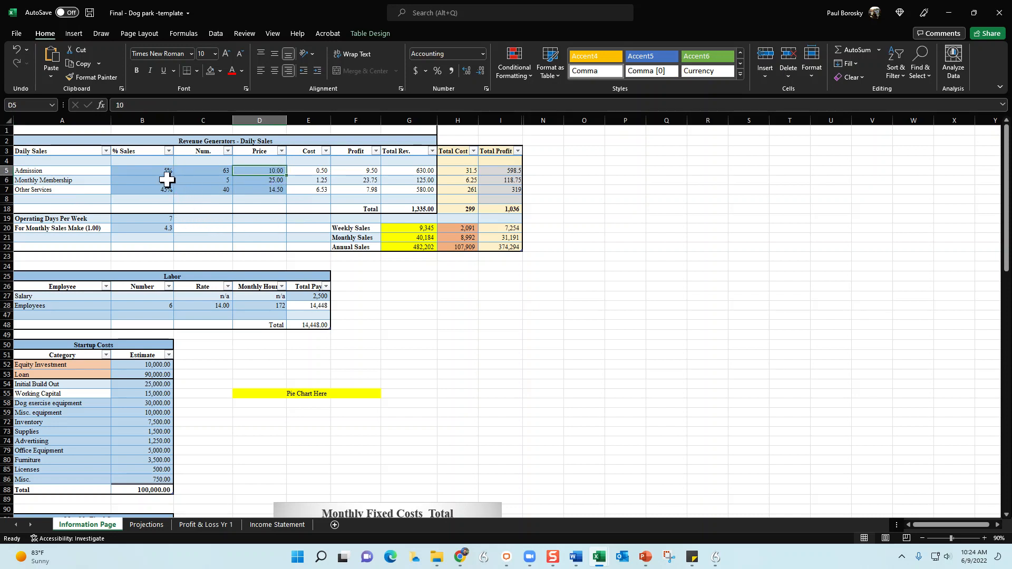
left_click(153, 171)
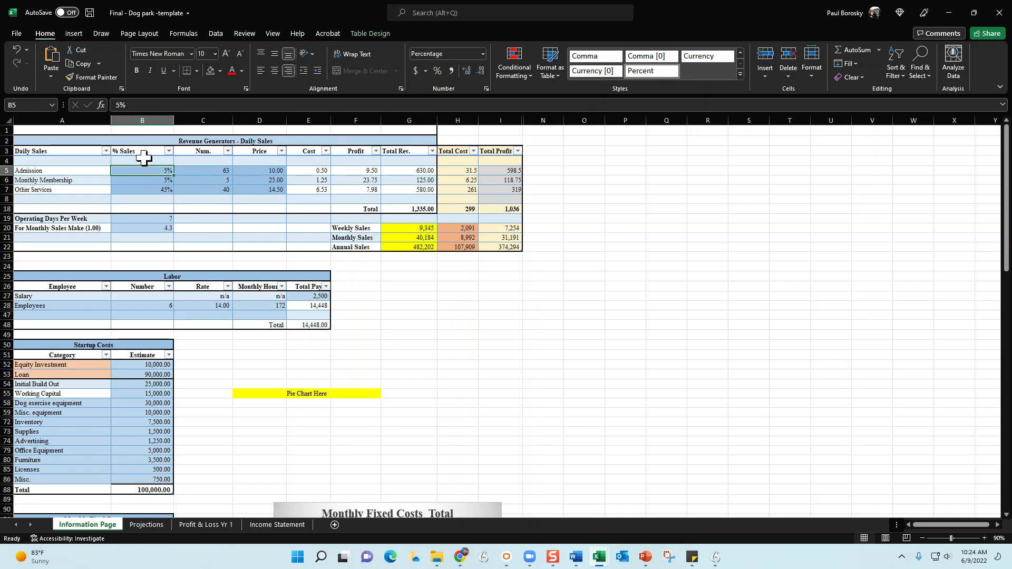
left_click(314, 170)
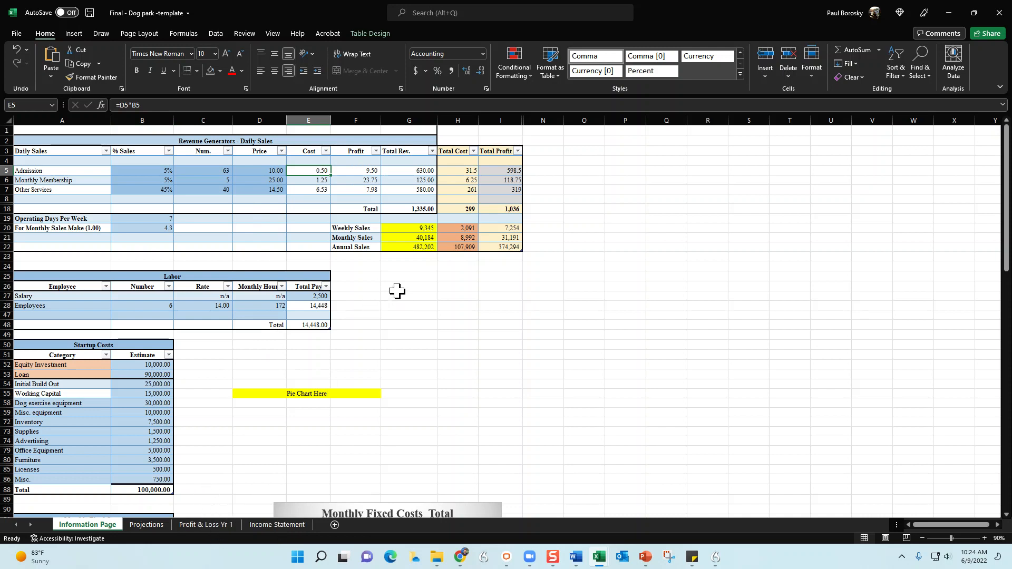
left_click(212, 180)
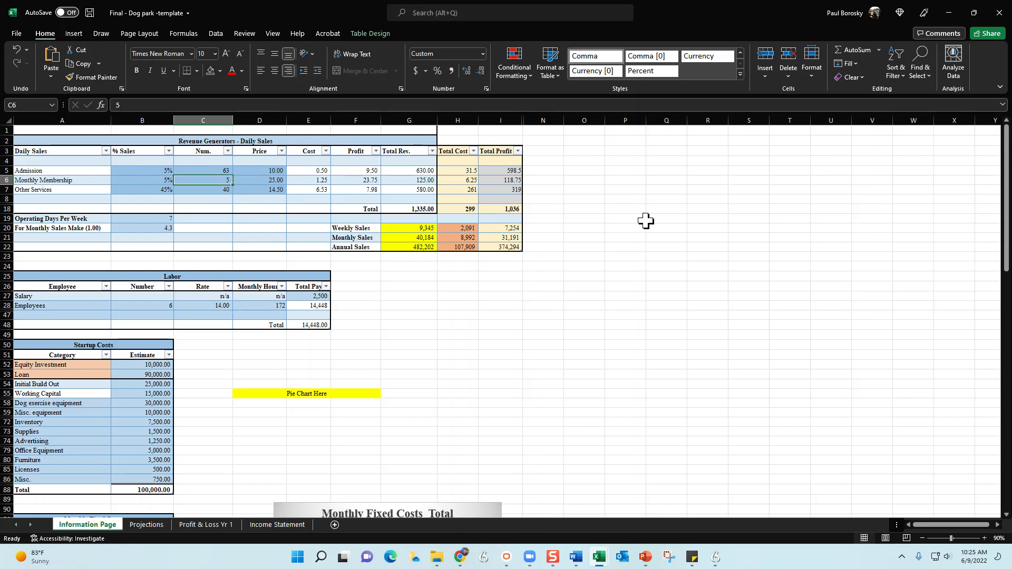
Step: Calculate the monthly number of memberships in cell R6 with the formula =5*30
left_click_drag(649, 180, 640, 180)
left_click(721, 180)
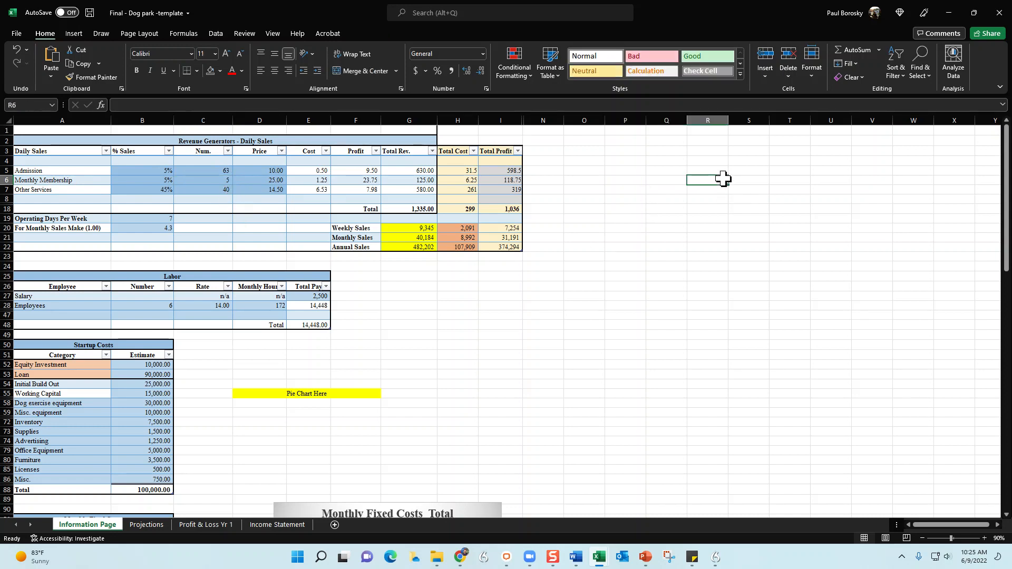
type("=")
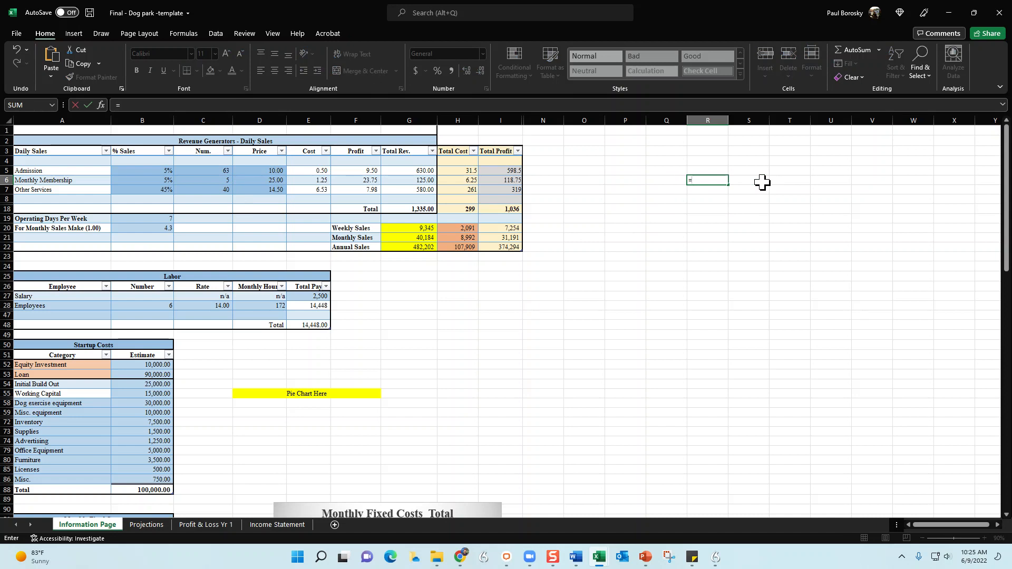
type("5*30")
key("Return")
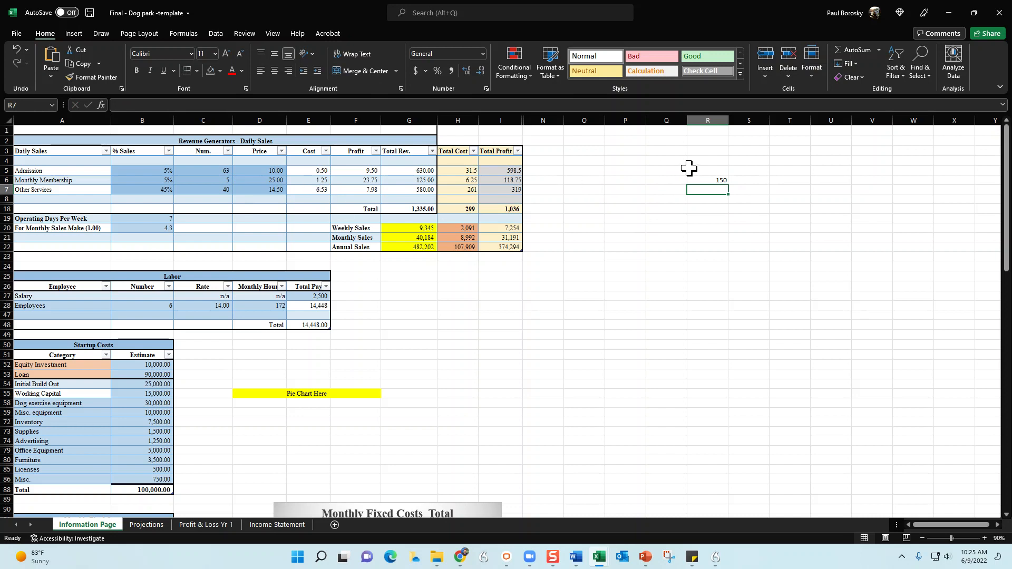
Step: Convert the monthly memberships to a daily figure in cell Q8 with the formula =R6/30
left_click(716, 181)
left_click_drag(717, 199, 759, 198)
key("Left")
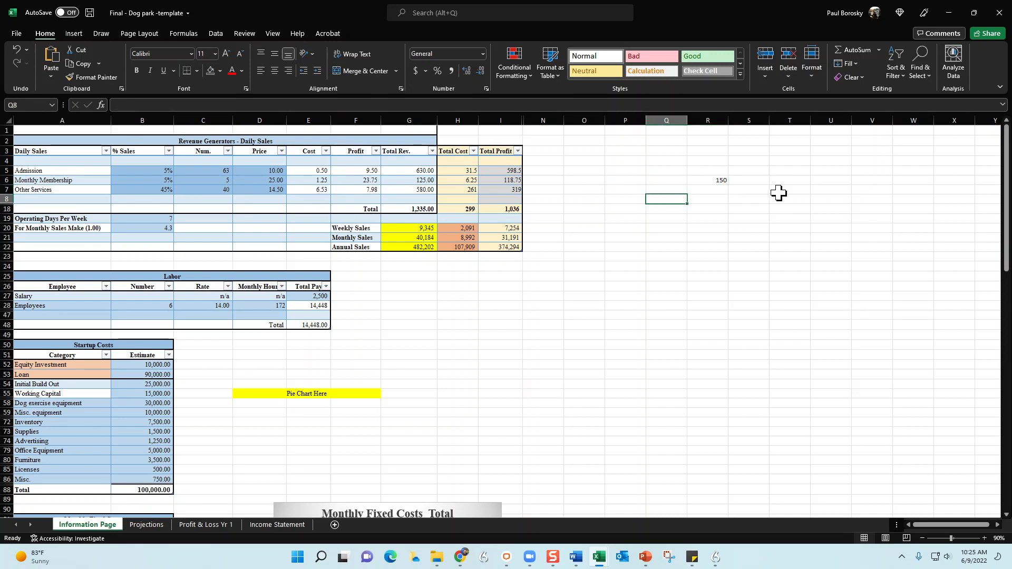
type("=")
left_click(719, 180)
type("3")
key("BackSpace")
key("BackSpace")
key("BackSpace")
key("BackSpace")
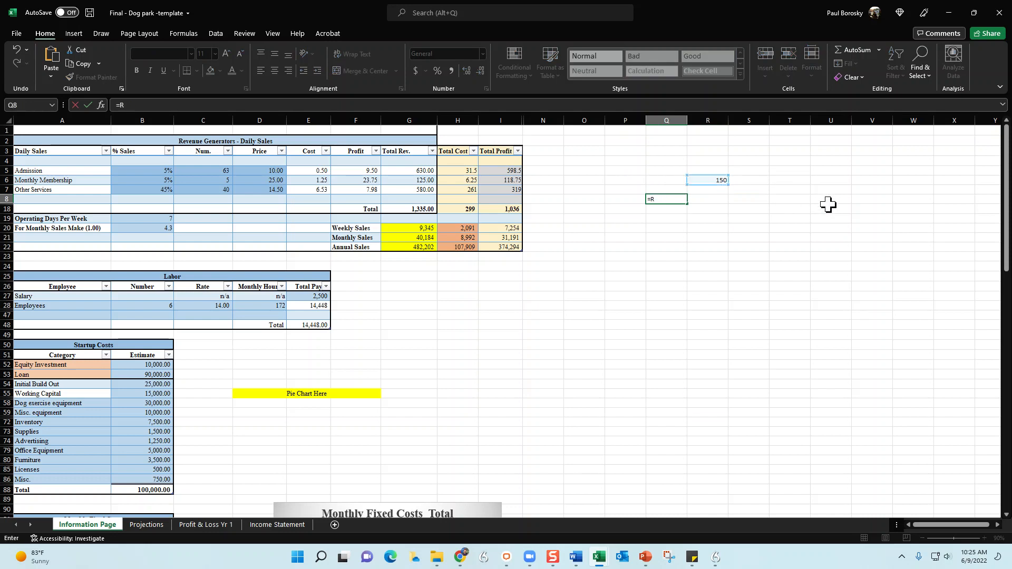
left_click(729, 179)
type("/30")
key("Return")
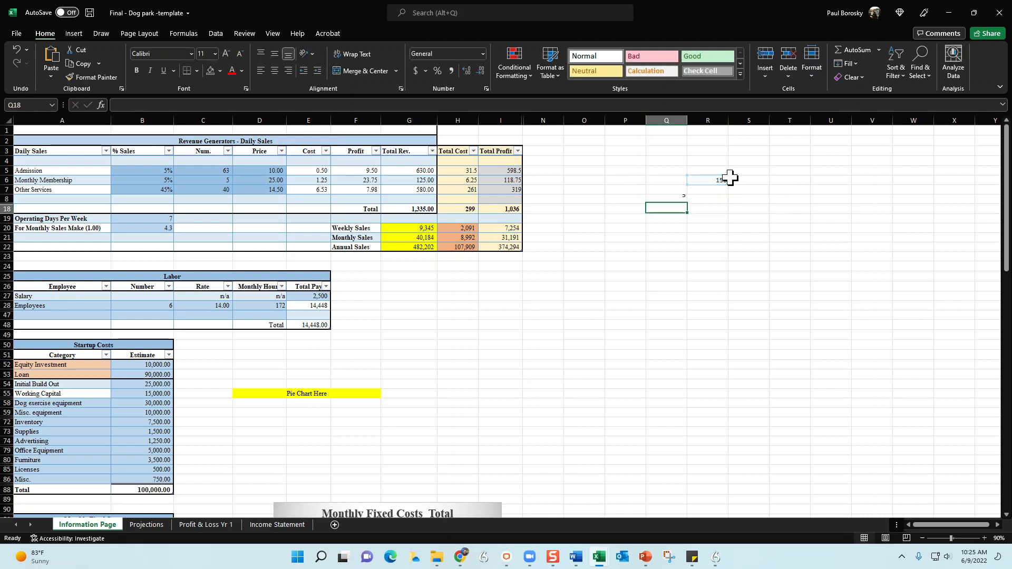
left_click(634, 230)
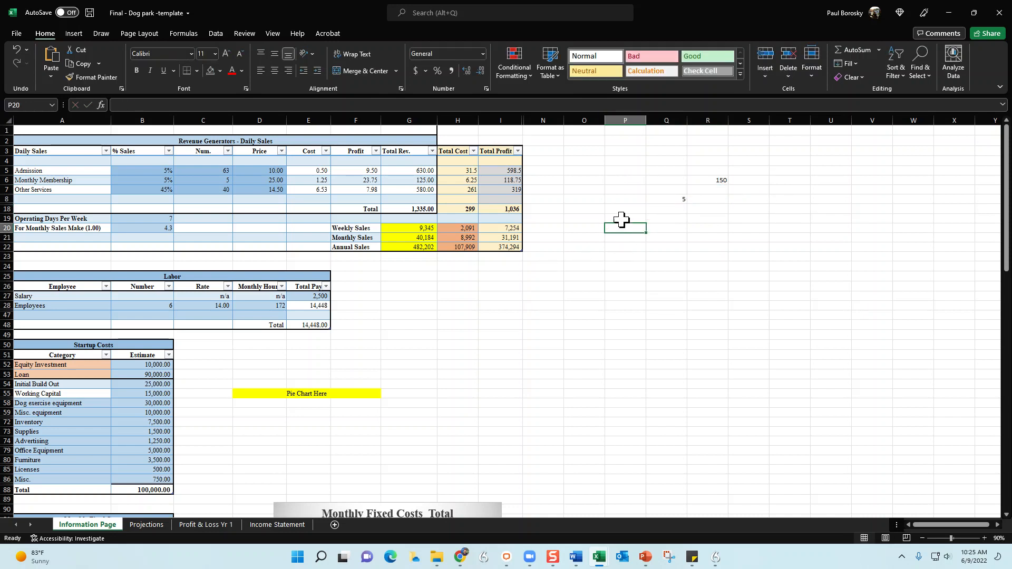
Step: Set the monthly memberships in cell R6 to 200
left_click(201, 181)
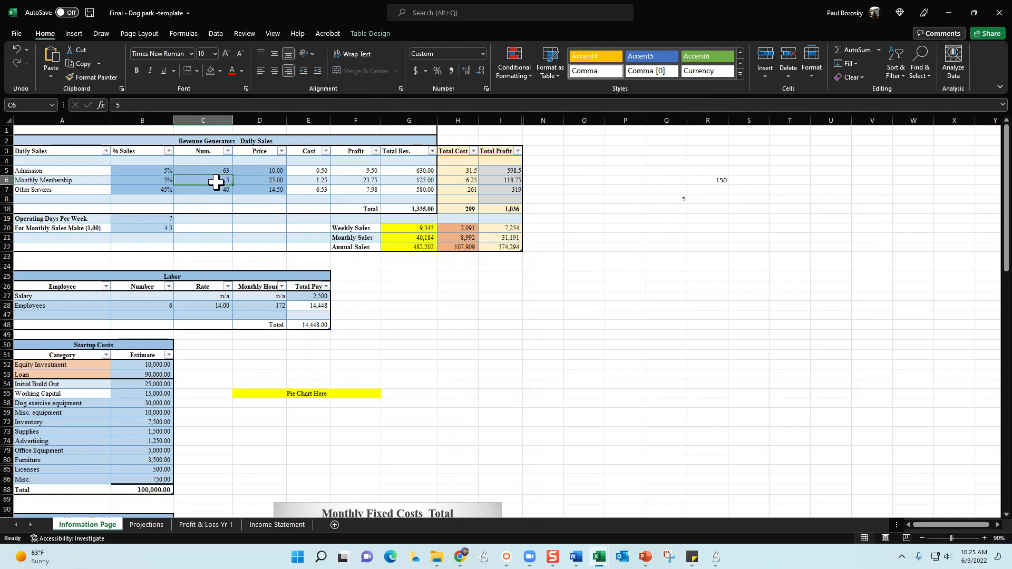
left_click(712, 178)
type("200")
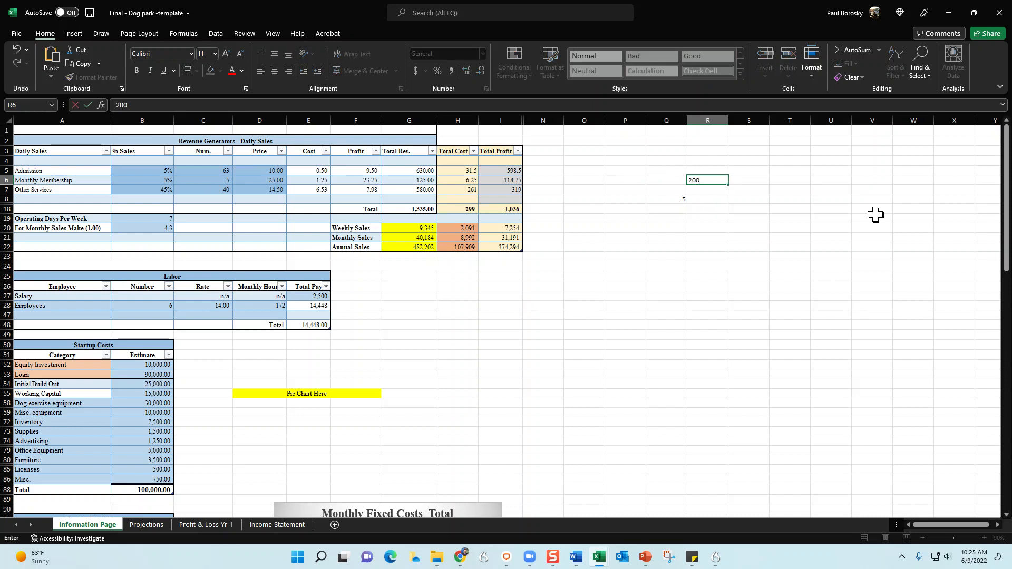
key("Return")
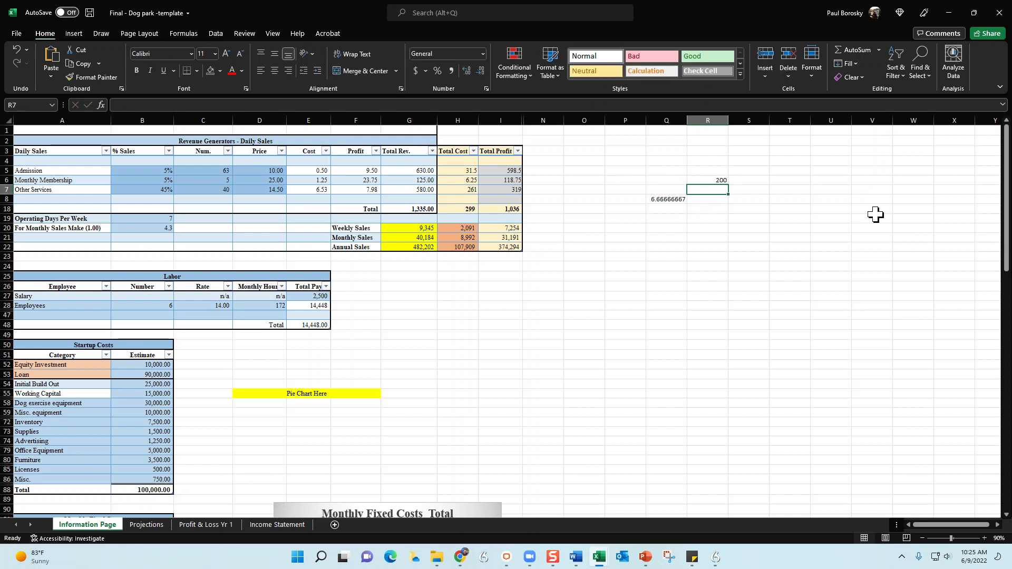
Step: Set the daily number of Monthly Membership sales in cell C6 to 7
left_click(211, 179)
type("7")
key("Return")
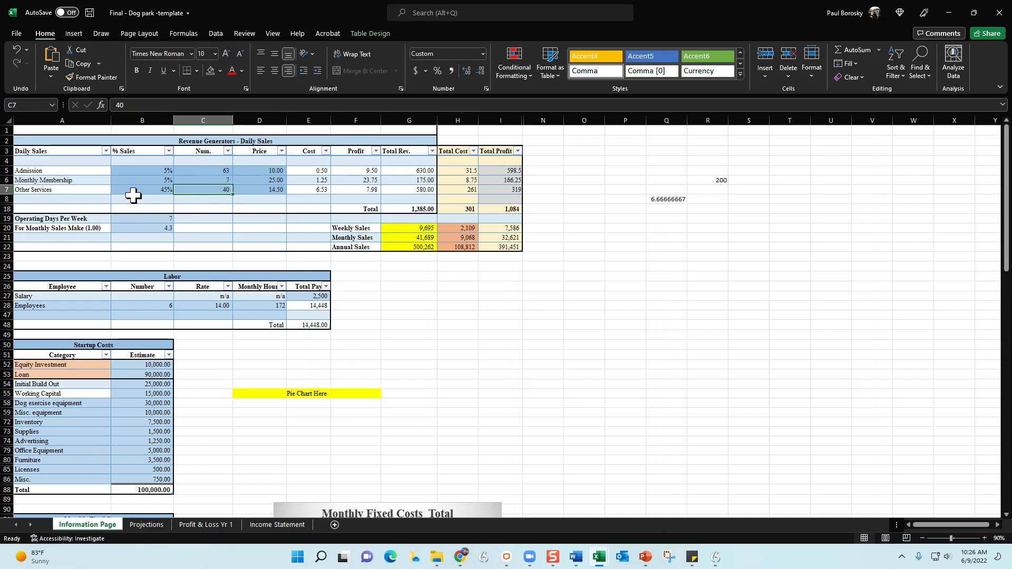
Step: Check the number, price and % sales inputs in the Other Services row
left_click(312, 228)
left_click(222, 191)
left_click(265, 190)
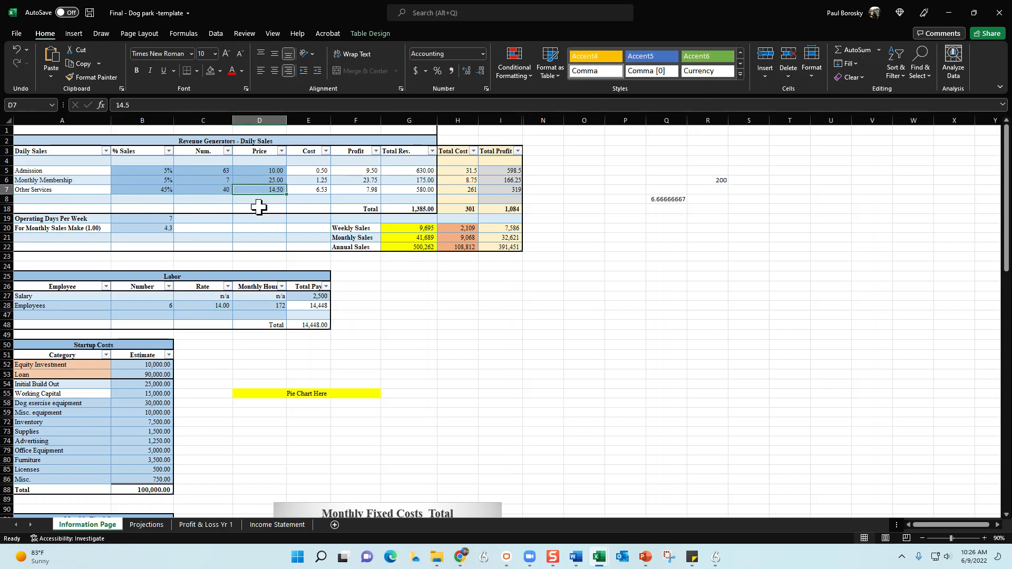
left_click(145, 190)
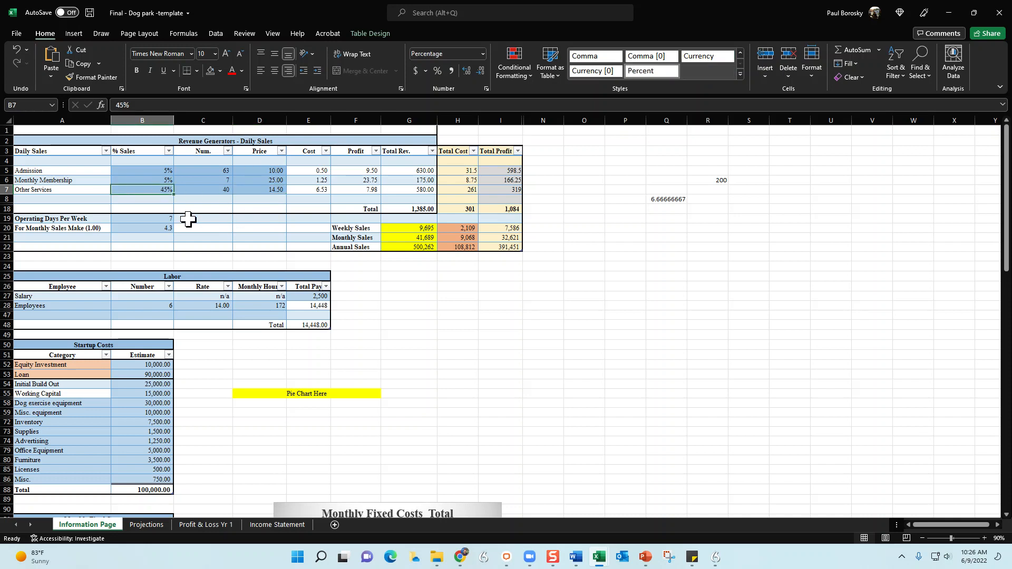
Step: Try 5 as the Operating Days Per Week in cell B19 and set it back to 7
left_click(155, 218)
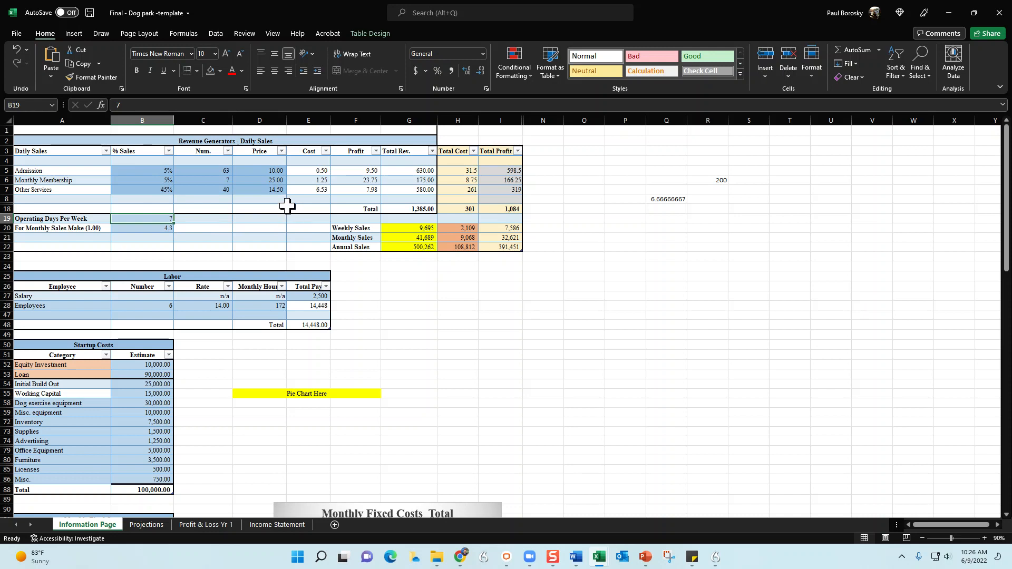
type("5")
key("Return")
type("7")
key("Return")
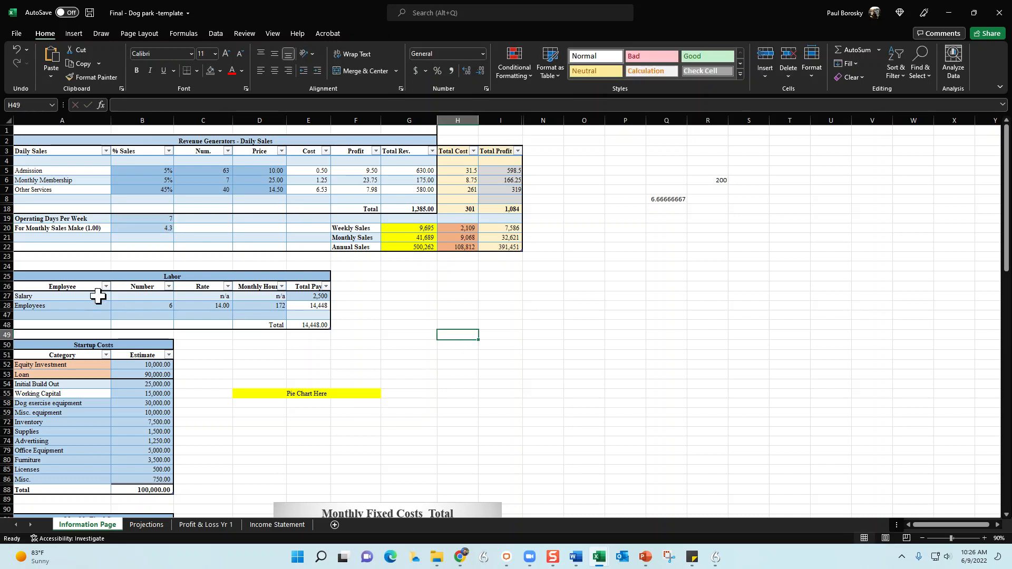
Step: Check the Labor table's salary row, try 0 as the number of Employees in cell B28 and set it to 1
left_click(62, 297)
left_click(322, 296)
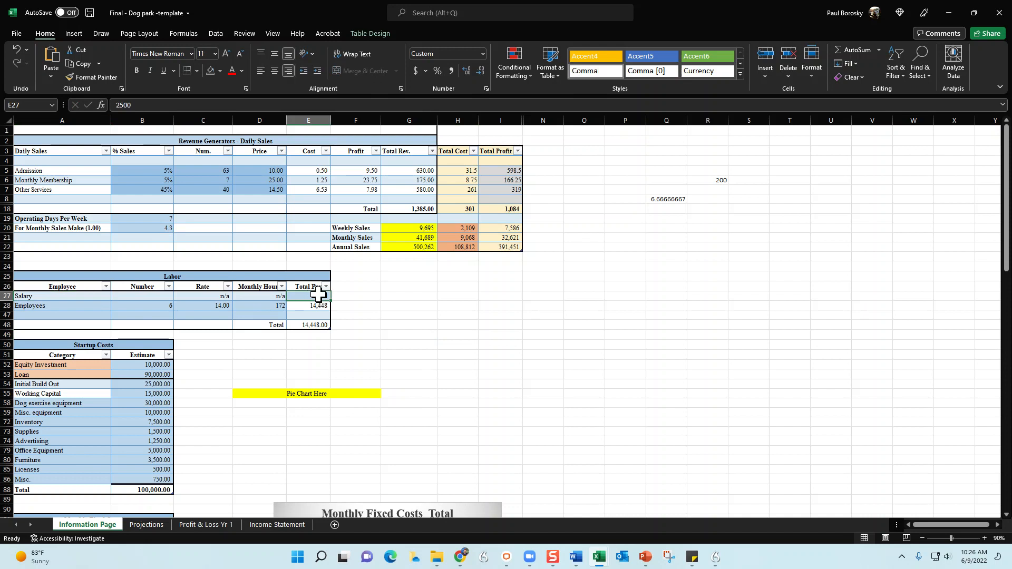
left_click(74, 305)
left_click(161, 305)
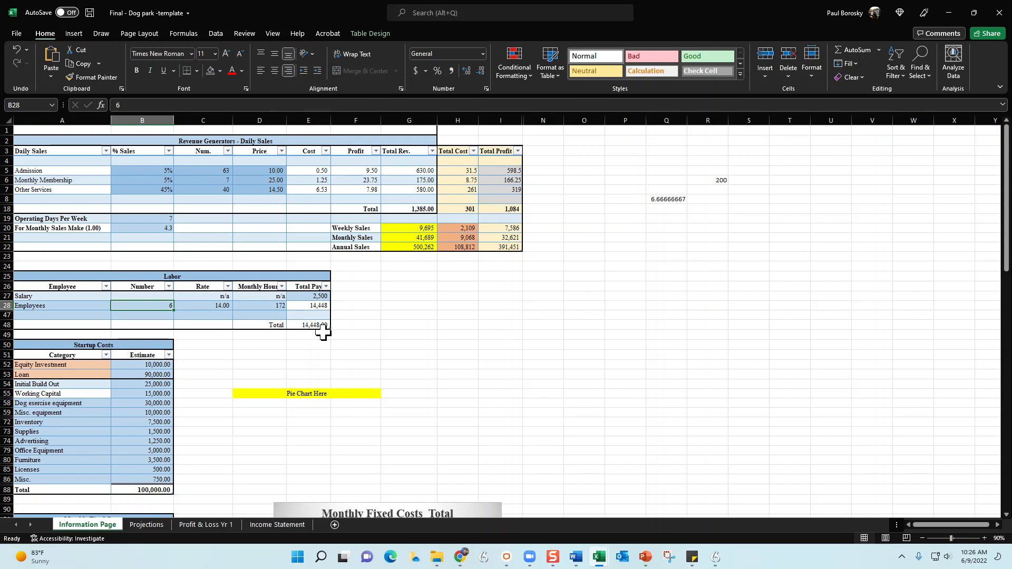
type("0")
key("Return")
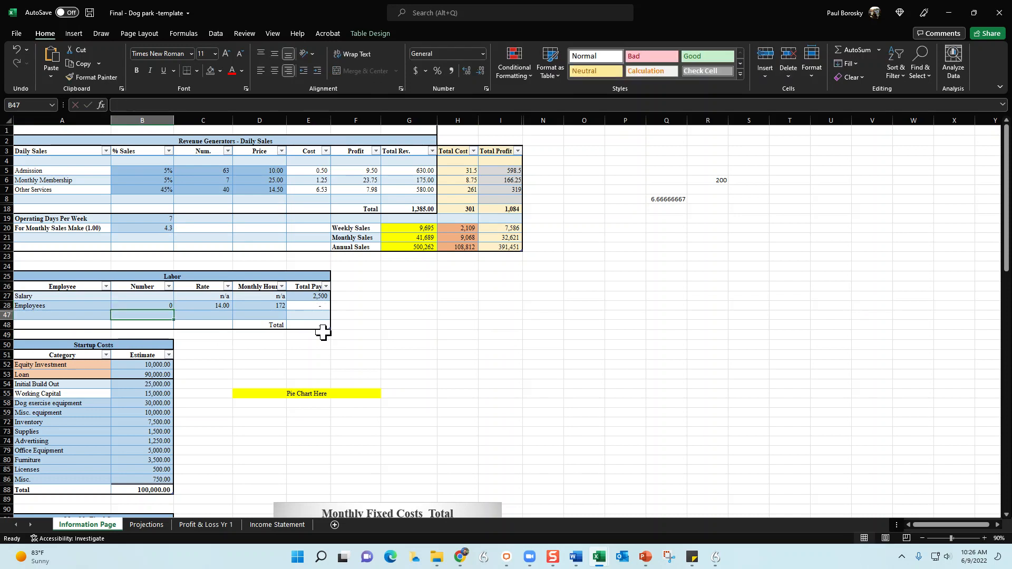
key("Up")
type("1")
key("Return")
left_click(223, 305)
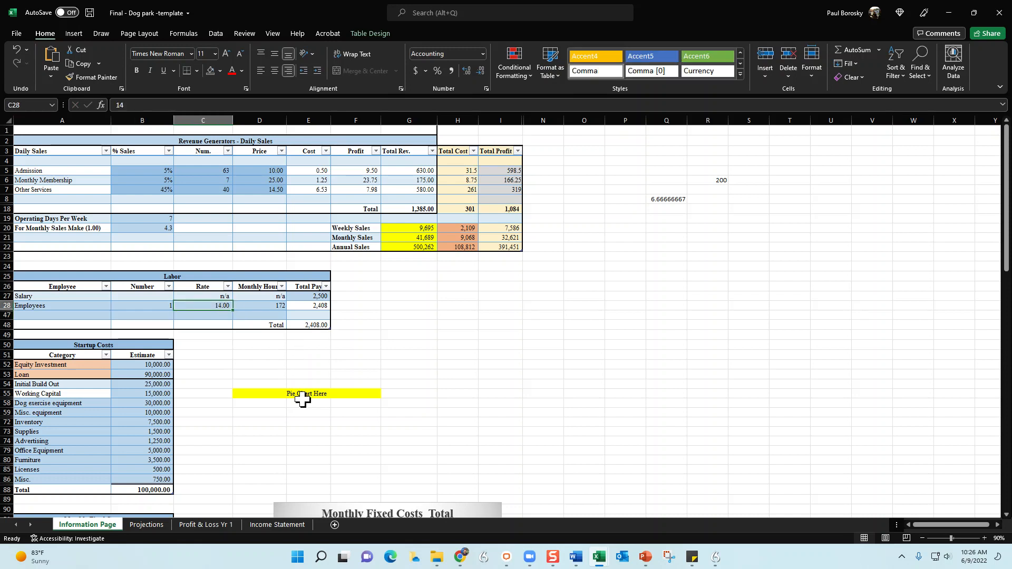
Step: Examine the Equity Investment and Loan rows in the Startup Costs table along with their estimates
scroll(218, 365, "down", 3)
scroll(219, 365, "down", 2)
left_click(136, 267)
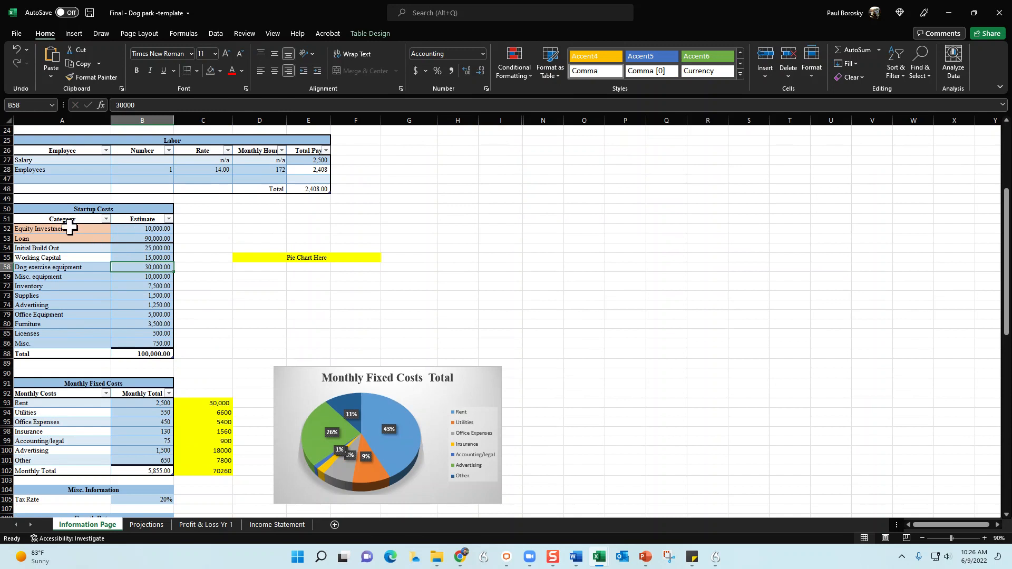
left_click_drag(64, 228, 64, 238)
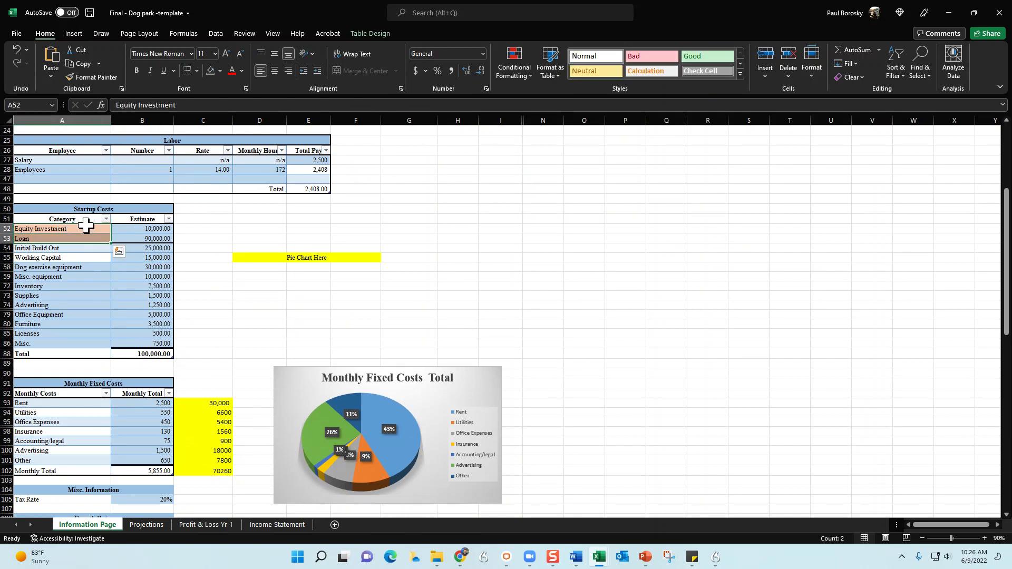
left_click_drag(162, 229, 160, 238)
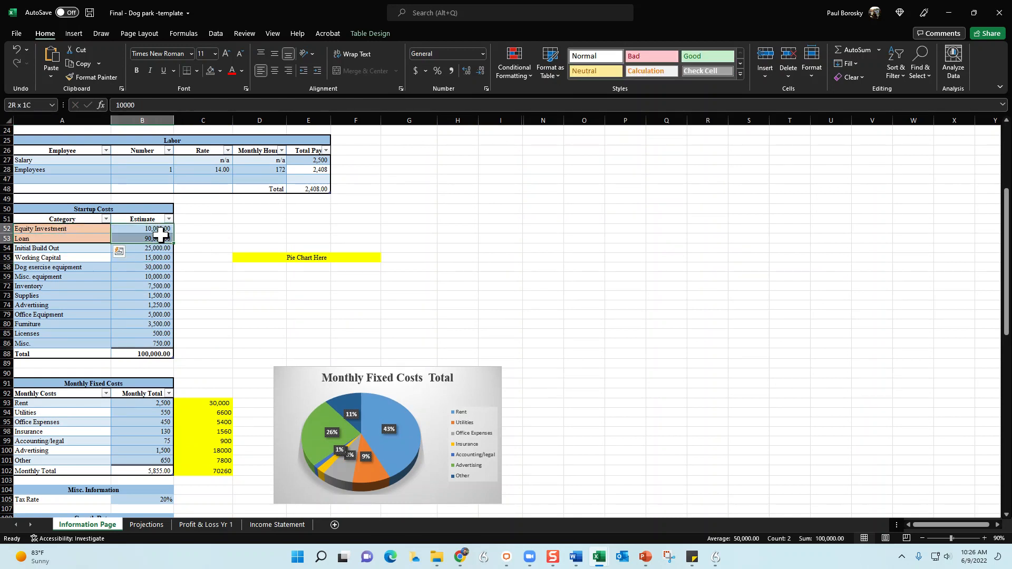
left_click(162, 229)
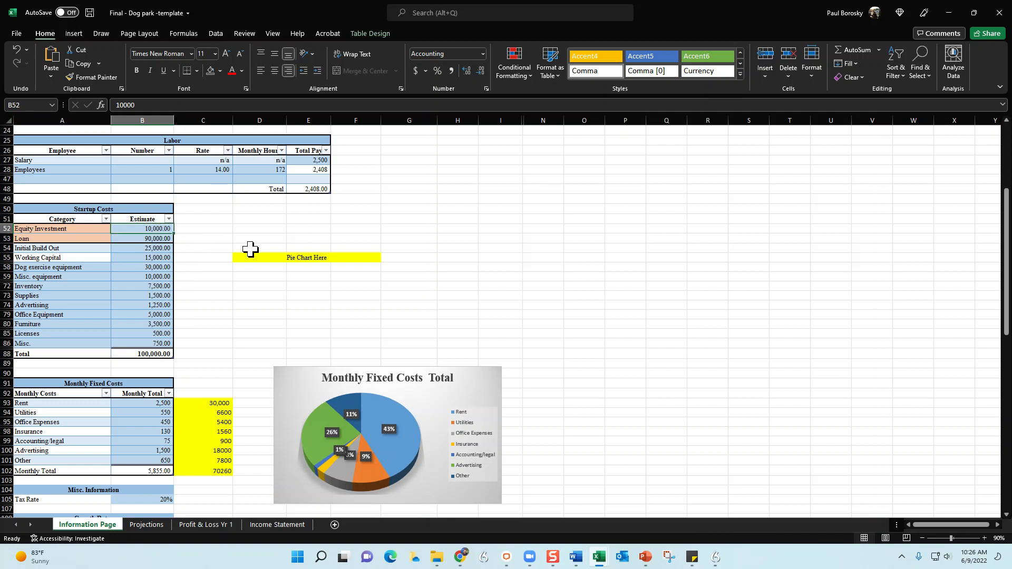
left_click(158, 238)
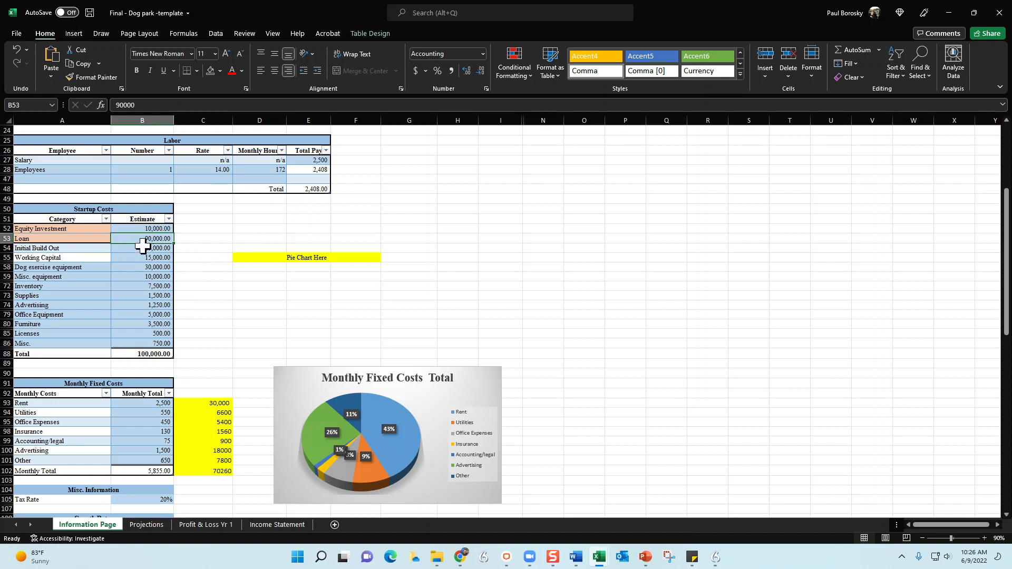
Step: Review the startup cost items from Initial Build Out to Misc. and inspect the Total formula in cell B88
left_click_drag(80, 248, 138, 343)
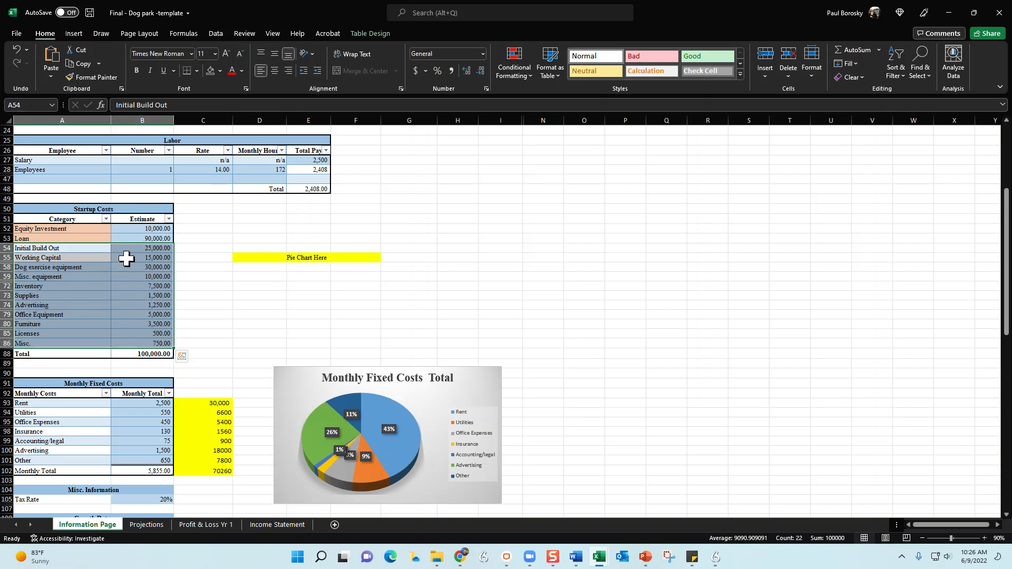
left_click(146, 354)
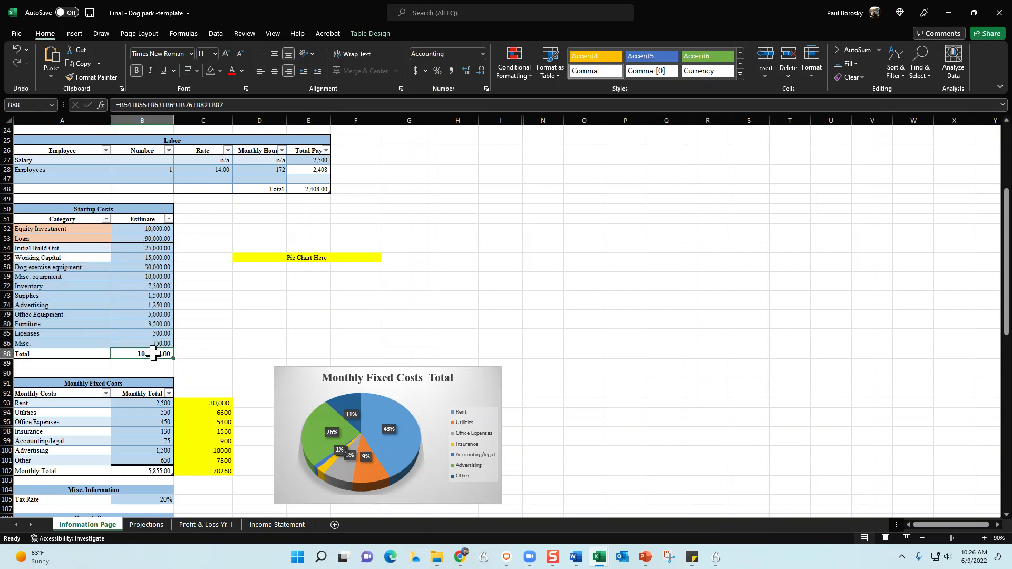
left_click(237, 106)
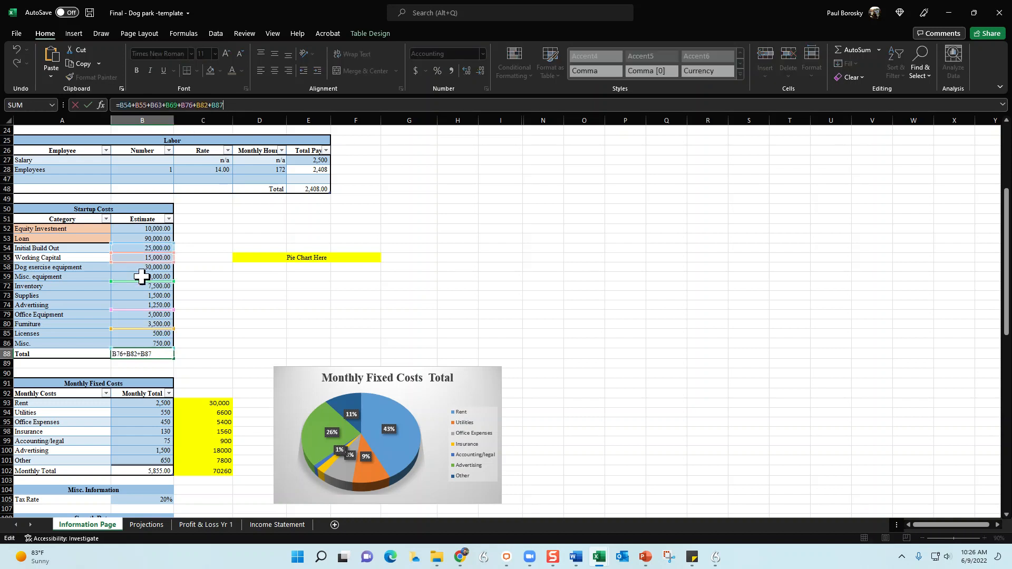
left_click(226, 305)
Step: Review the Monthly Fixed Costs amounts from Rent to Other and the Tax Rate in cell B105
scroll(227, 304, "down", 7)
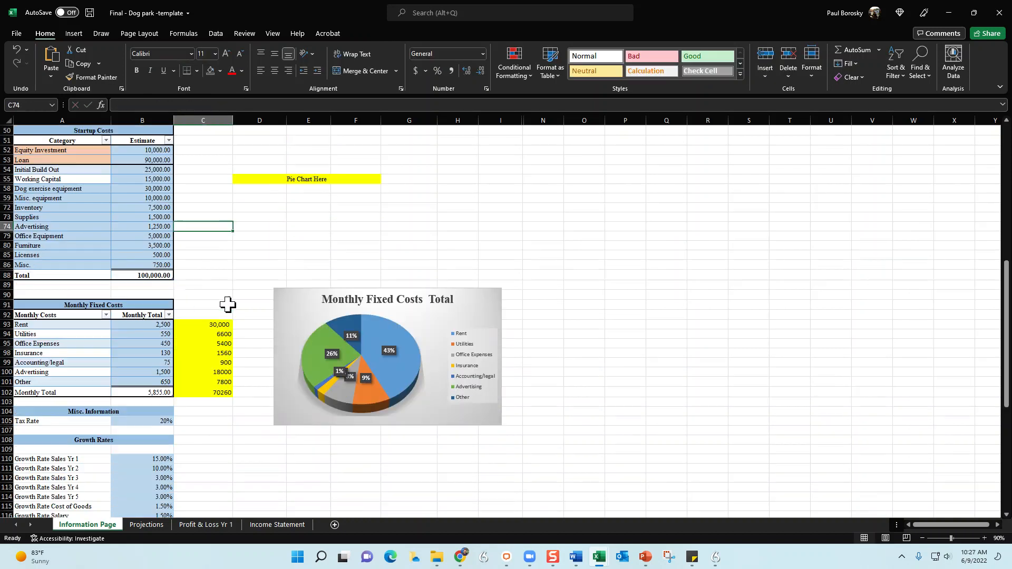
left_click_drag(154, 199, 140, 255)
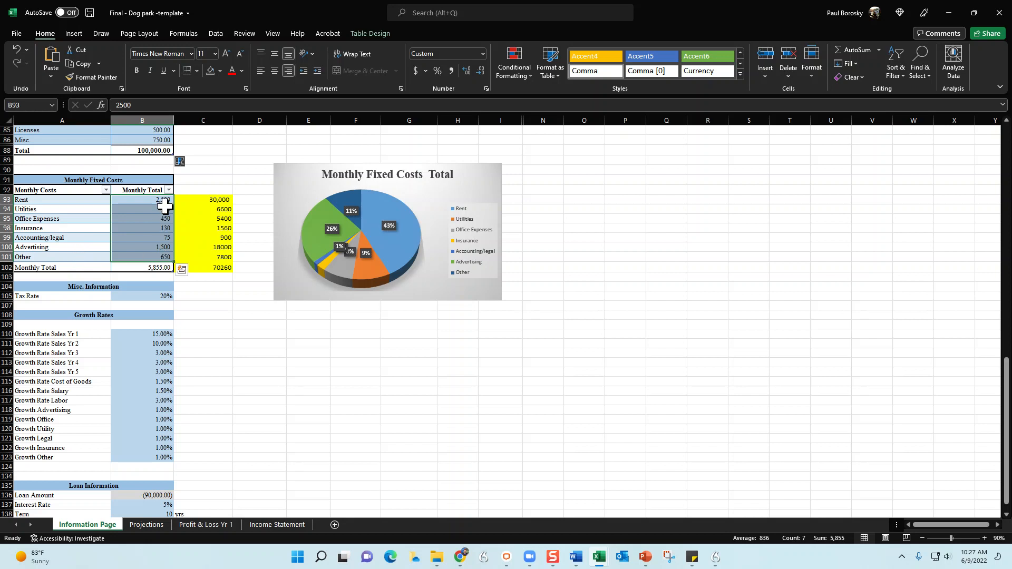
left_click(221, 325)
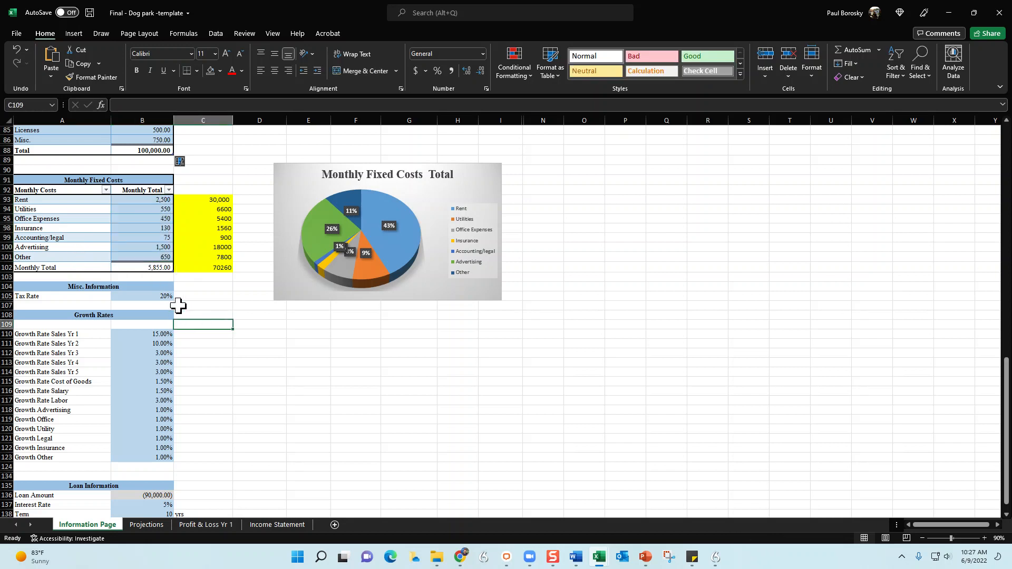
left_click(153, 295)
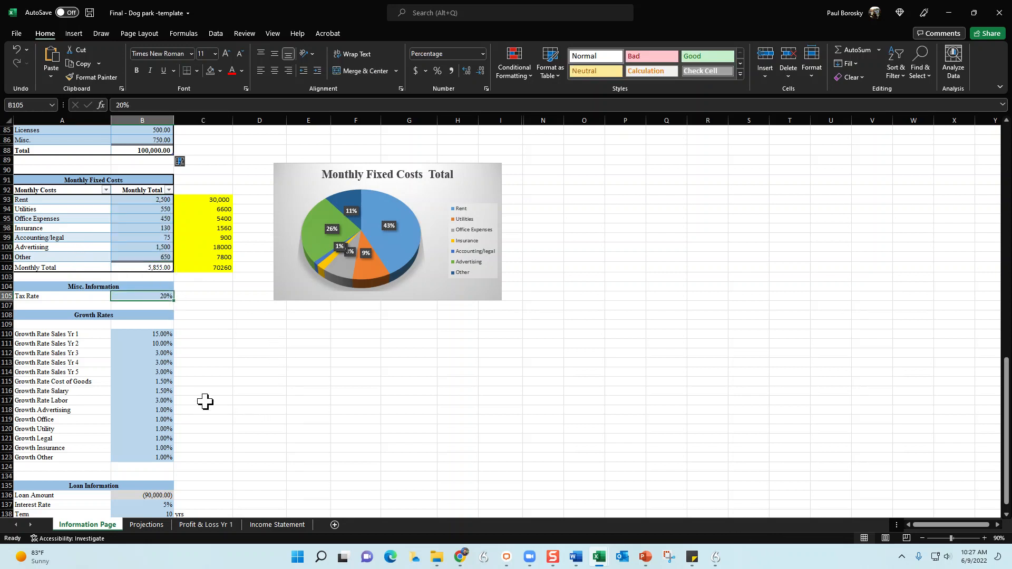
Step: Review the yearly sales and cost percentages in the Growth Rates section
scroll(205, 402, "down", 3)
left_click_drag(121, 252, 135, 377)
left_click(246, 284)
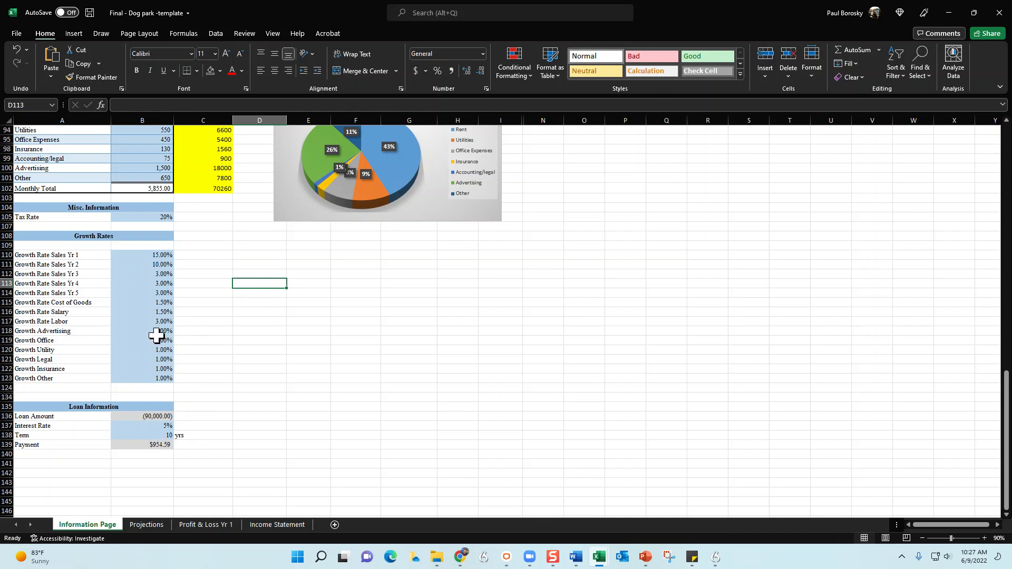
Step: Compare the Loan estimate in cell B53 with the linked Loan Amount in cell B136
scroll(141, 220, "up", 3)
scroll(141, 220, "up", 6)
left_click(143, 140)
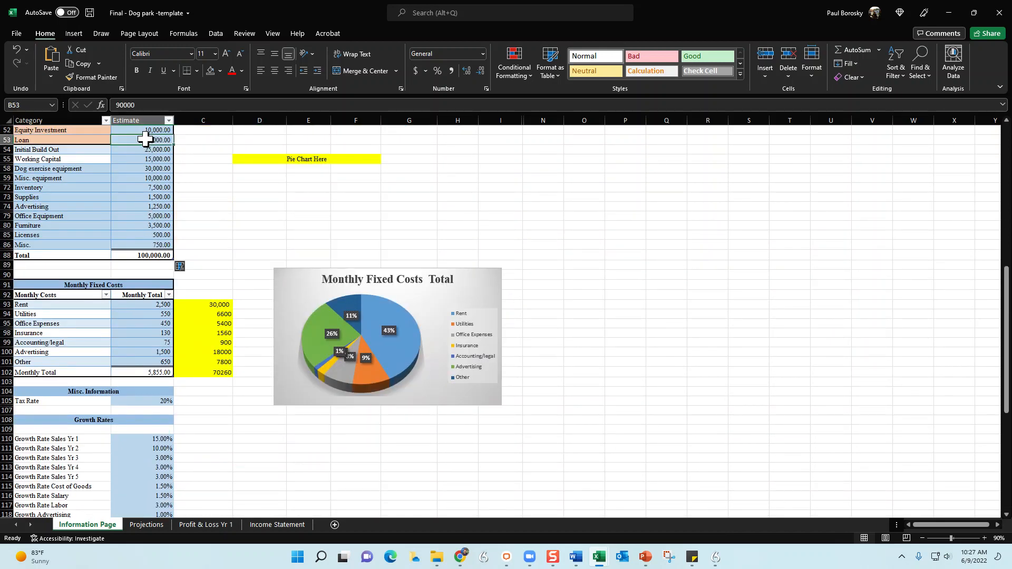
scroll(143, 230, "up", 2)
scroll(153, 377, "down", 6)
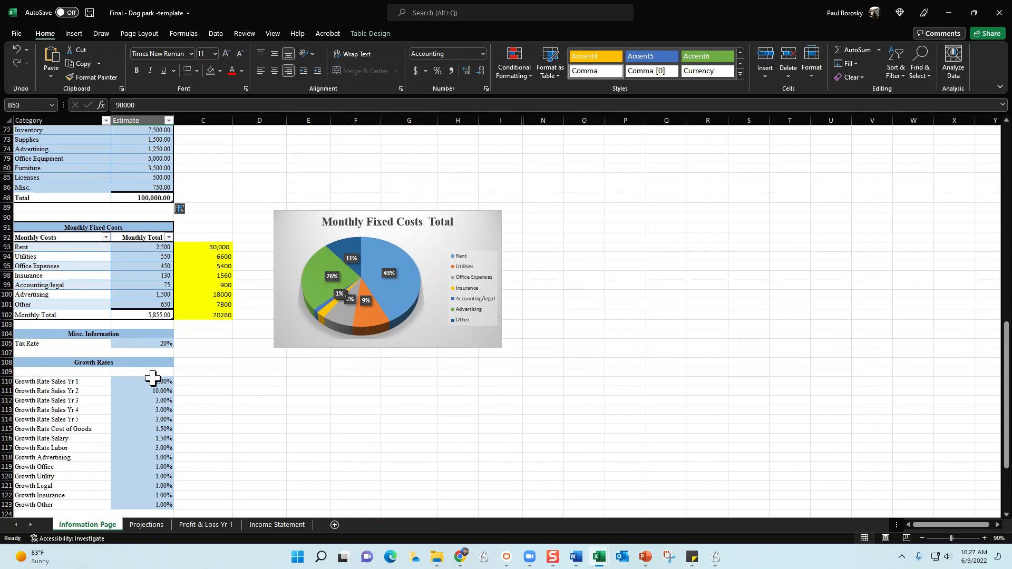
scroll(179, 428, "down", 3)
left_click(149, 398)
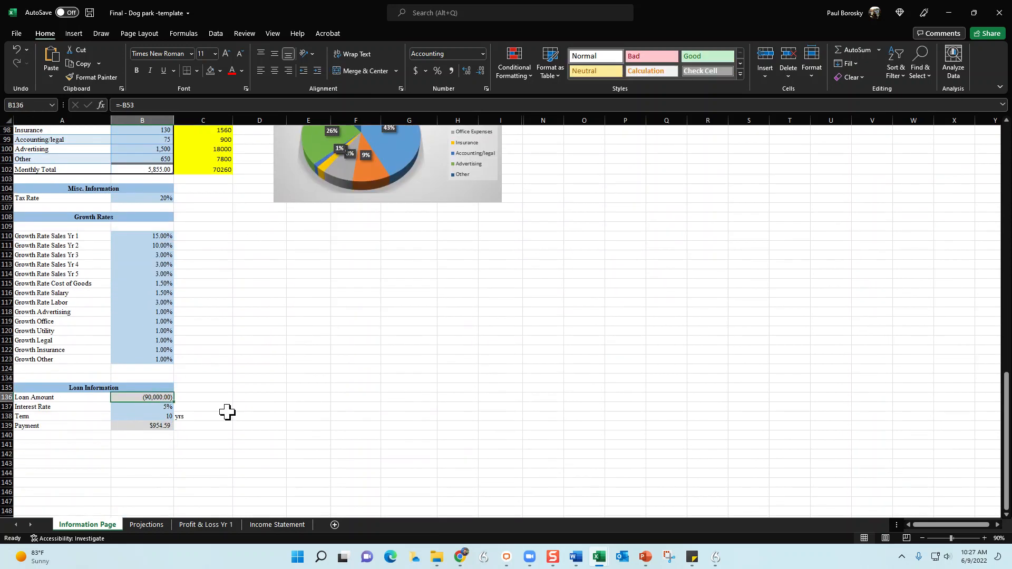
Step: Set the loan's Interest Rate in cell B137 to 6%
left_click(138, 407)
type("6")
key("Return")
left_click(170, 407)
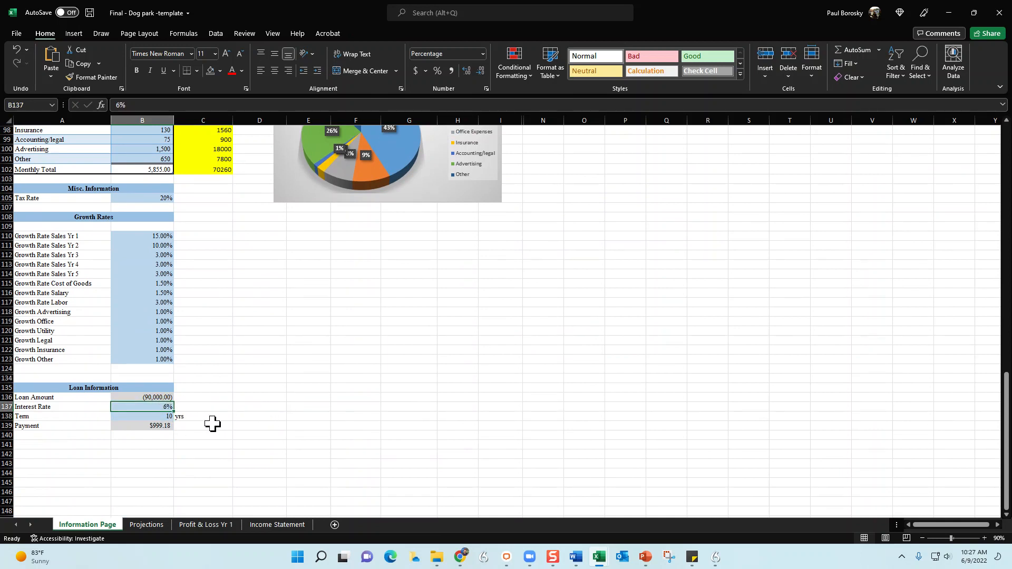
Step: Check the loan Term in cell B138 and the Payment formula in cell B139
left_click(144, 416)
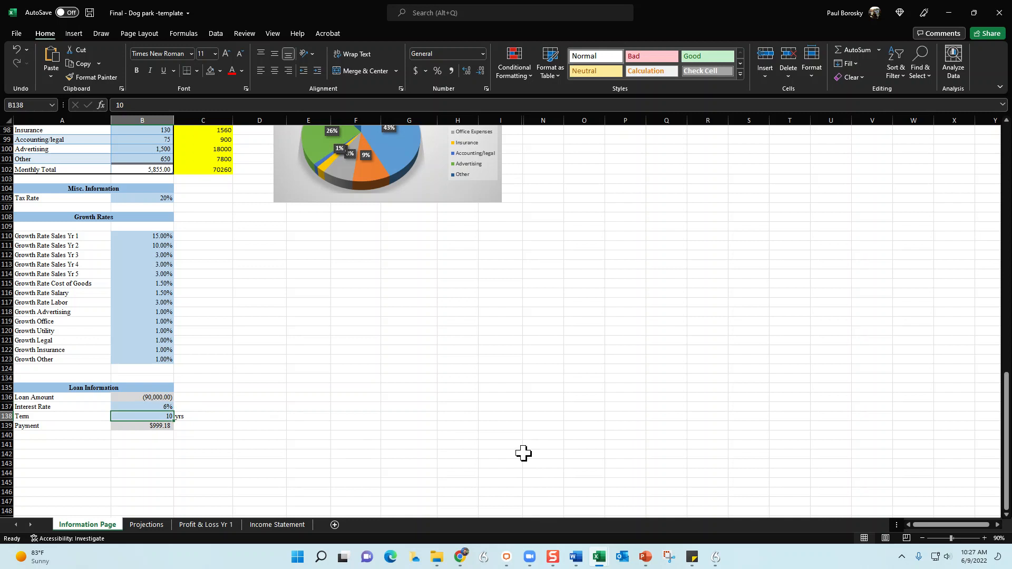
left_click(153, 425)
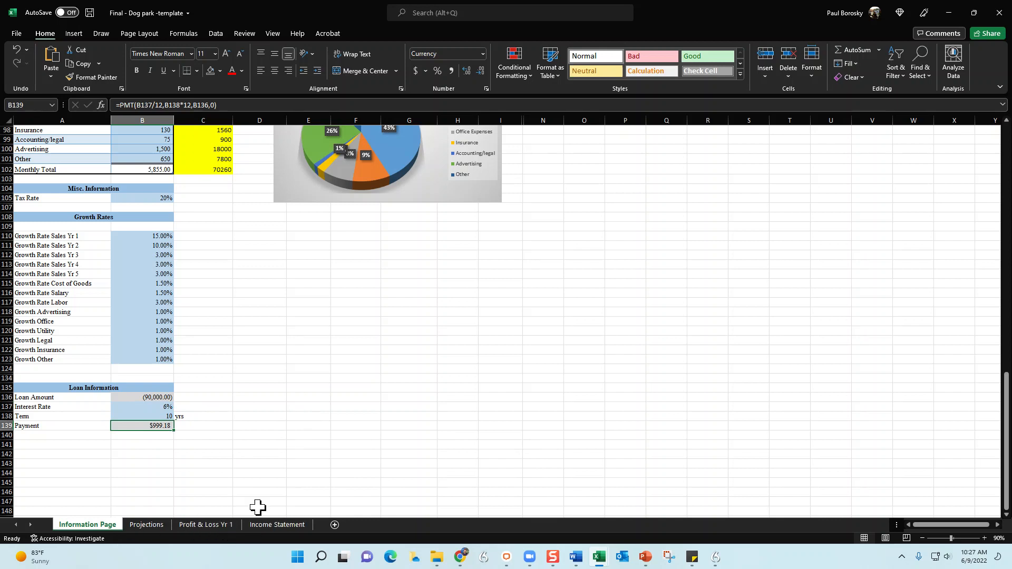
left_click(247, 303)
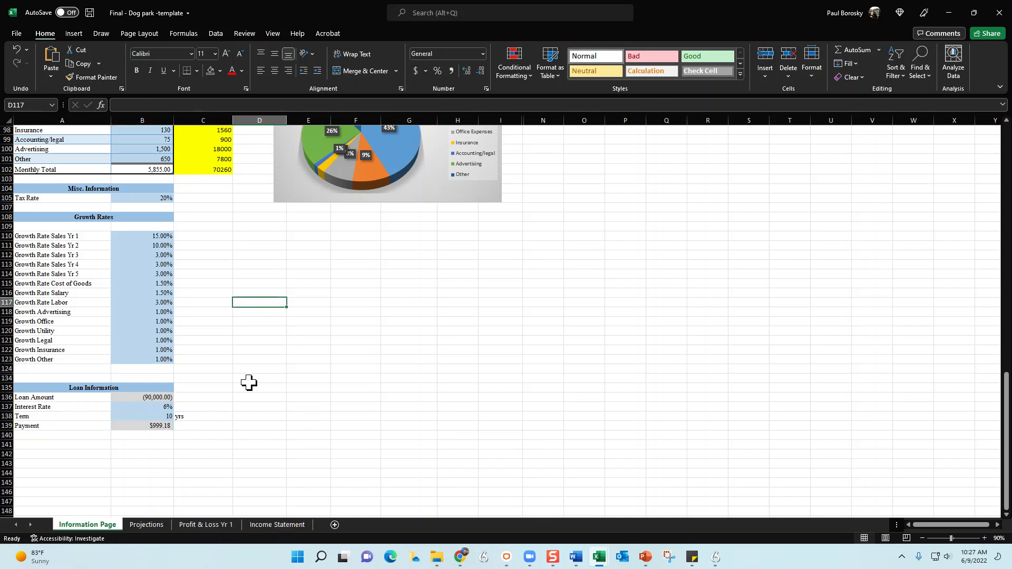
Step: Return to the top of the Information Page, switch to the Financial Projections presentation in PowerPoint and open the Summary slide
scroll(182, 376, "up", 15)
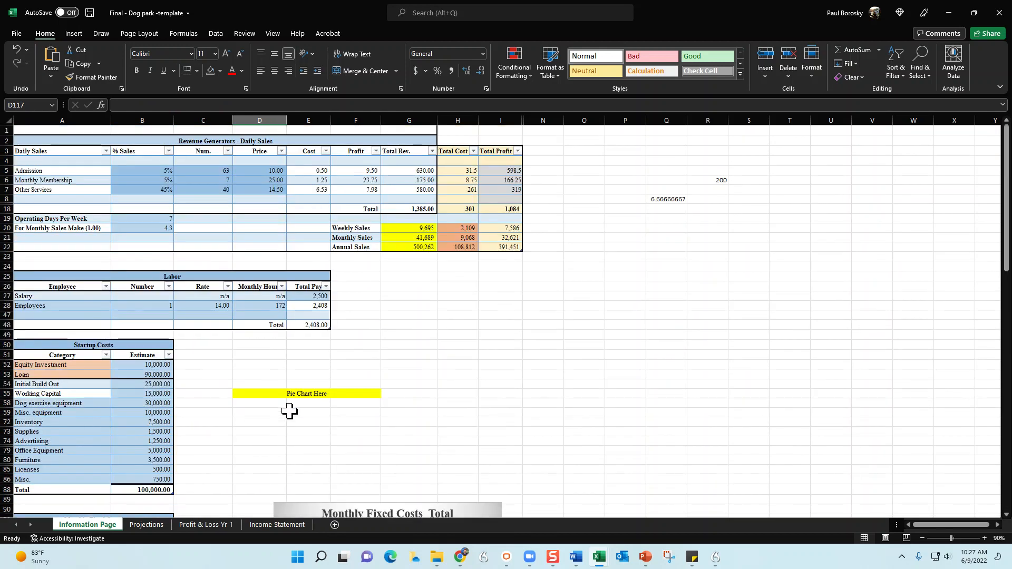
left_click_drag(657, 8, 1011, 159)
left_click_drag(390, 568, 616, 0)
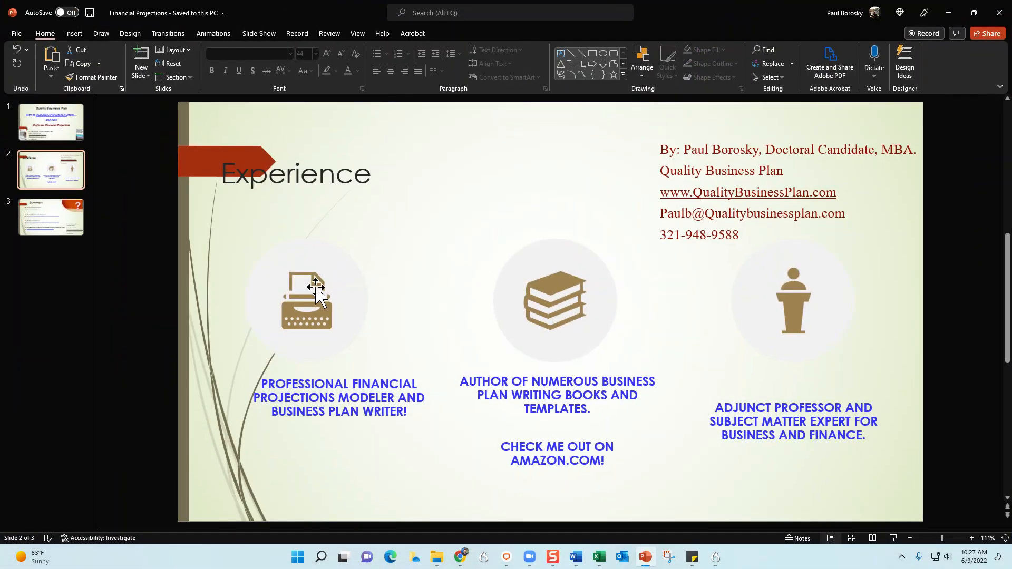
left_click(44, 210)
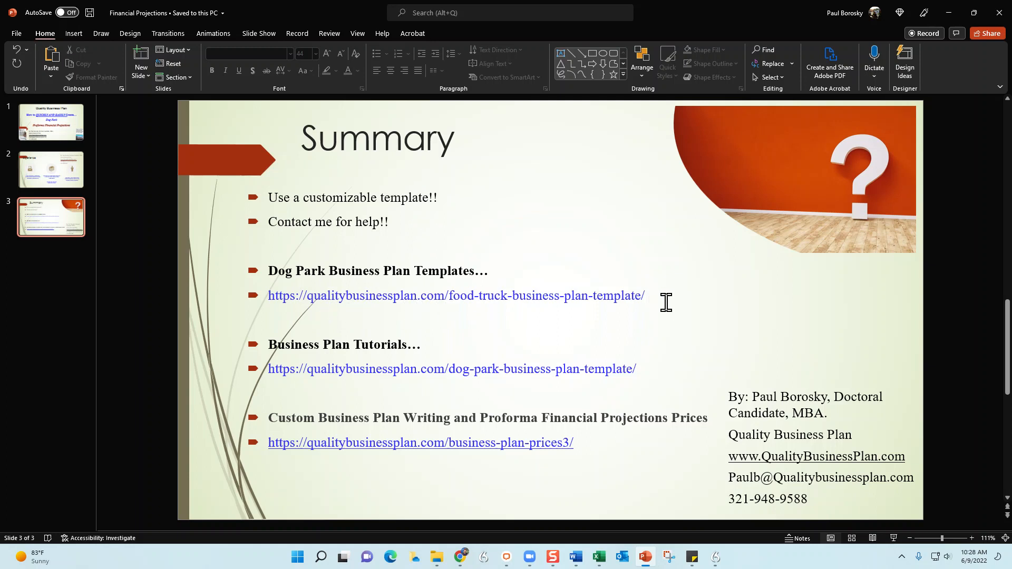
Step: Select the dog-park-business-plan-template link under Business Plan Tutorials on the Summary slide
left_click_drag(640, 369, 272, 370)
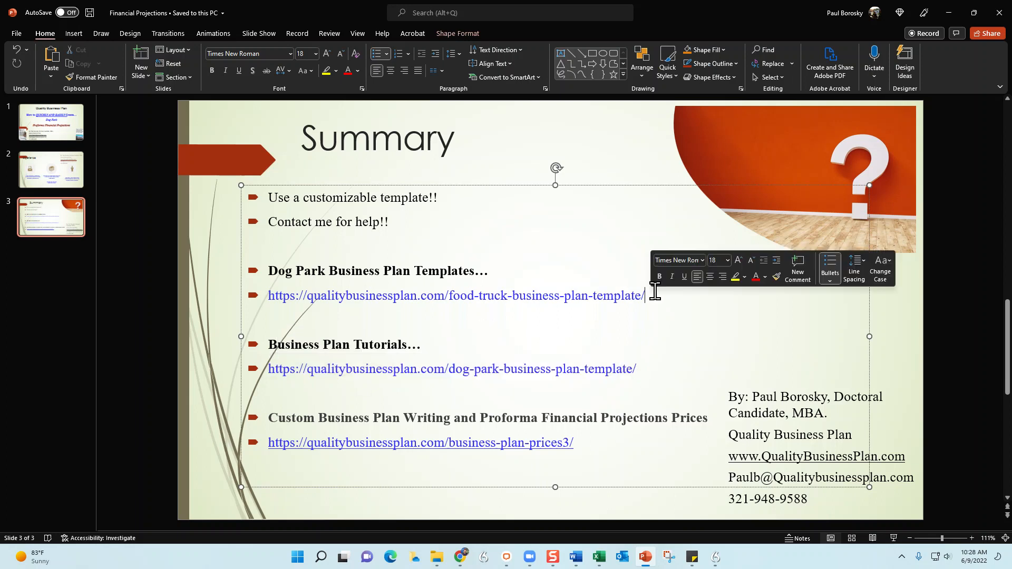